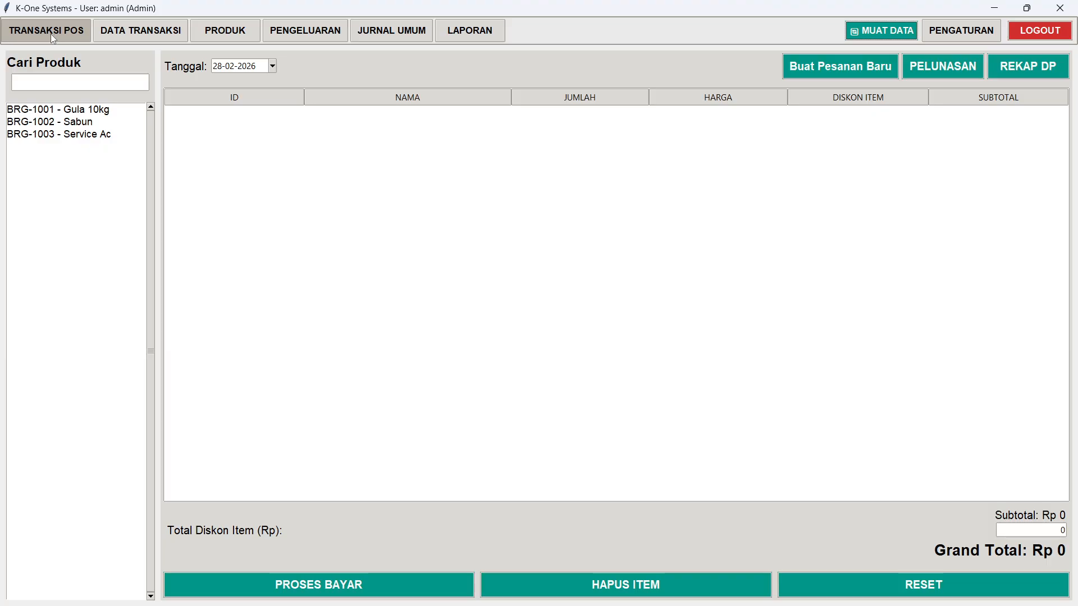
- Add Gula 10kg to the POS transaction and set its quantity to 5
double_click(77, 112)
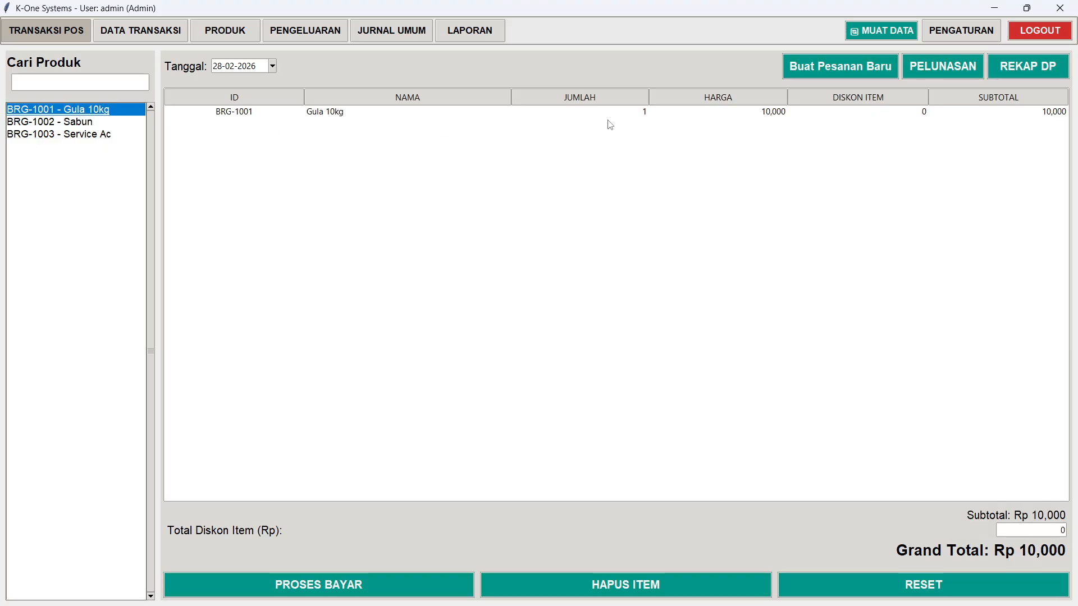
click(624, 114)
double_click(624, 115)
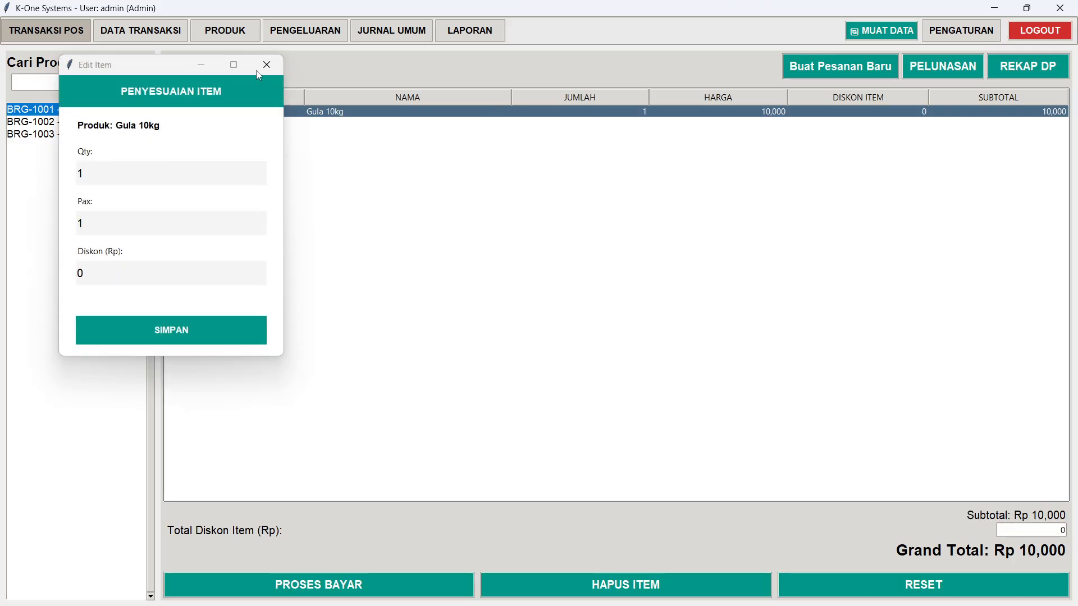
drag(167, 71, 380, 114)
drag(362, 214, 189, 209)
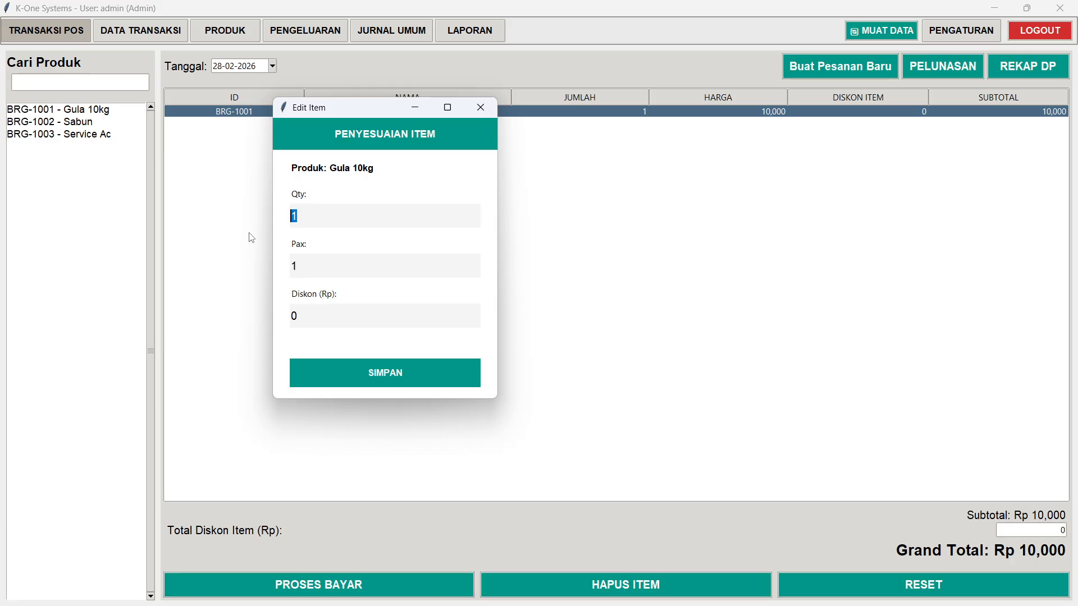
text(5)
click(384, 374)
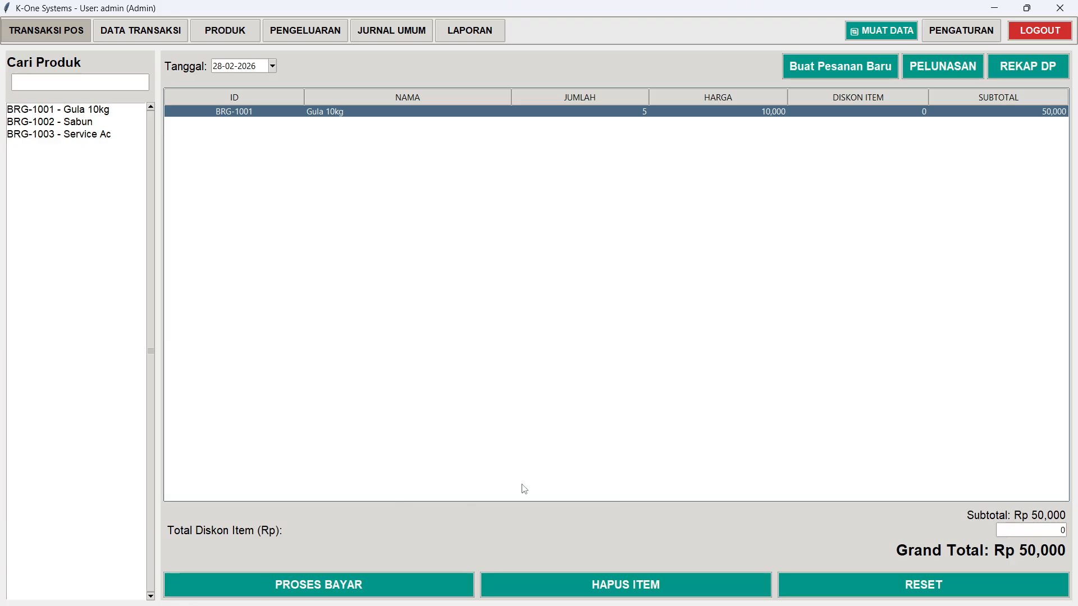
- Process the payment with the customer's name and 50000 in Kas, save it and decline printing the receipt
click(335, 588)
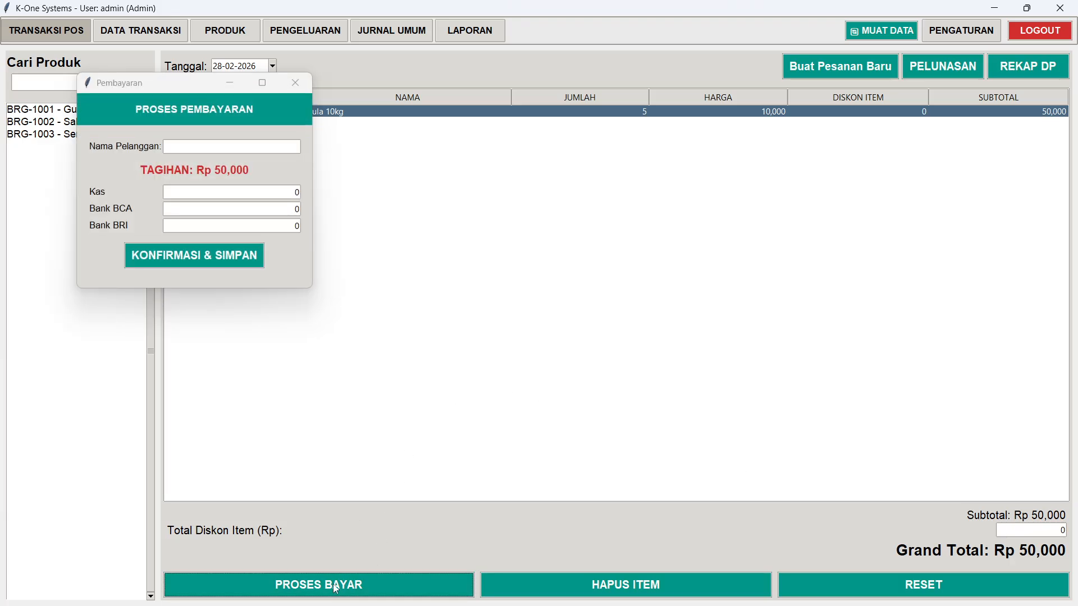
click(204, 145)
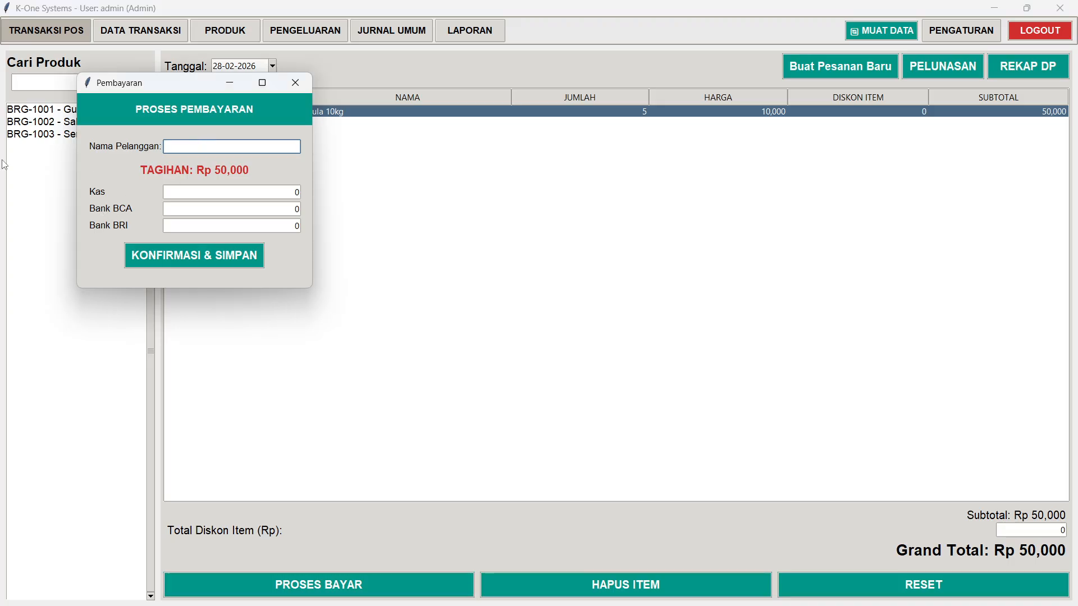
text(Andi)
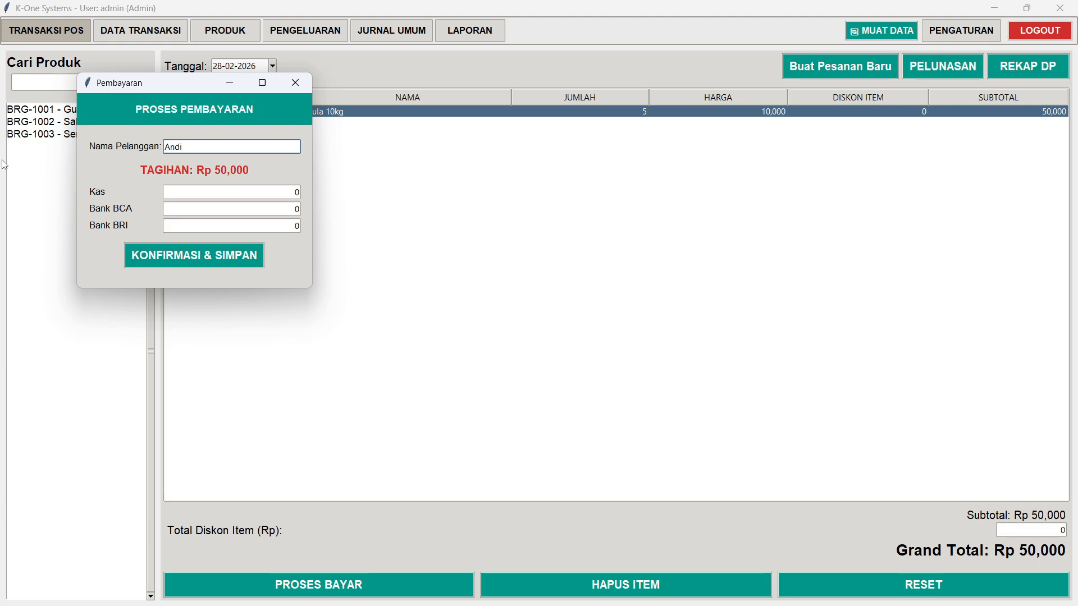
key(Tab)
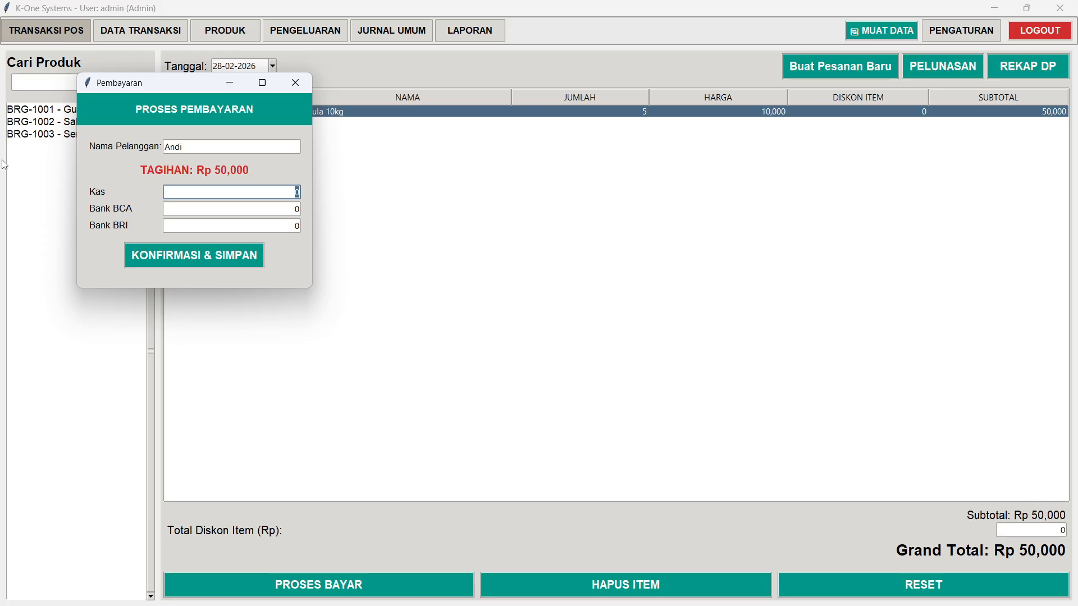
text(50000)
click(178, 265)
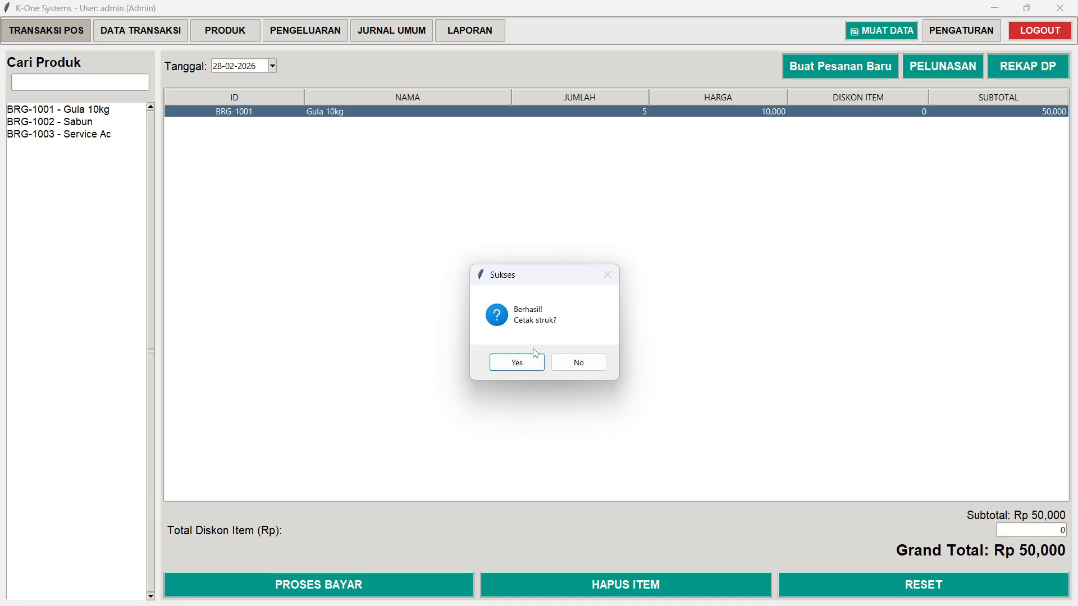
click(583, 370)
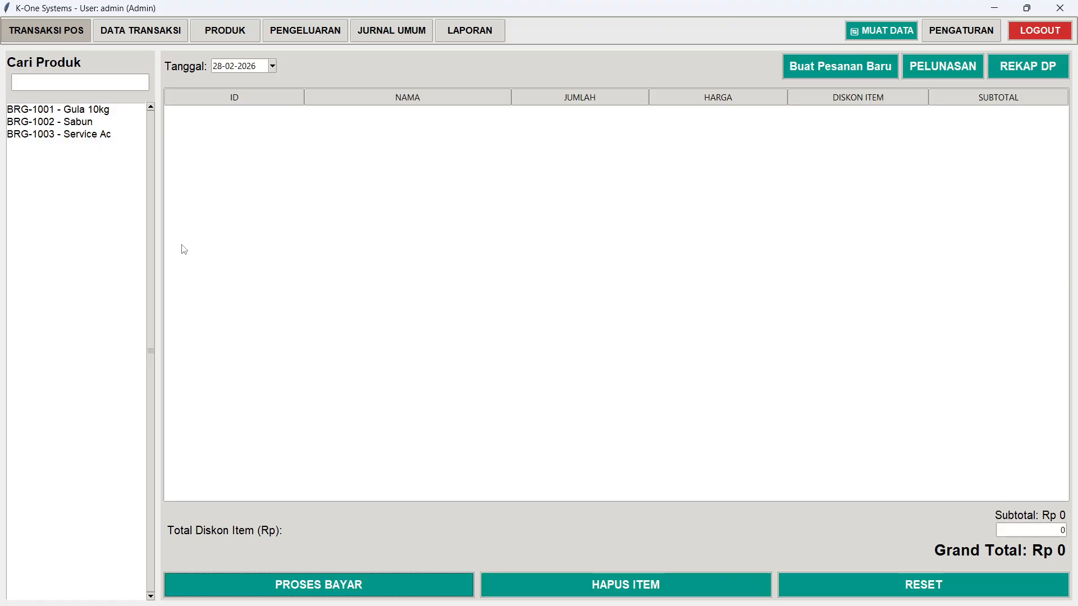
- Check the recorded sale in the transaction history and its entries in the general journal
click(126, 32)
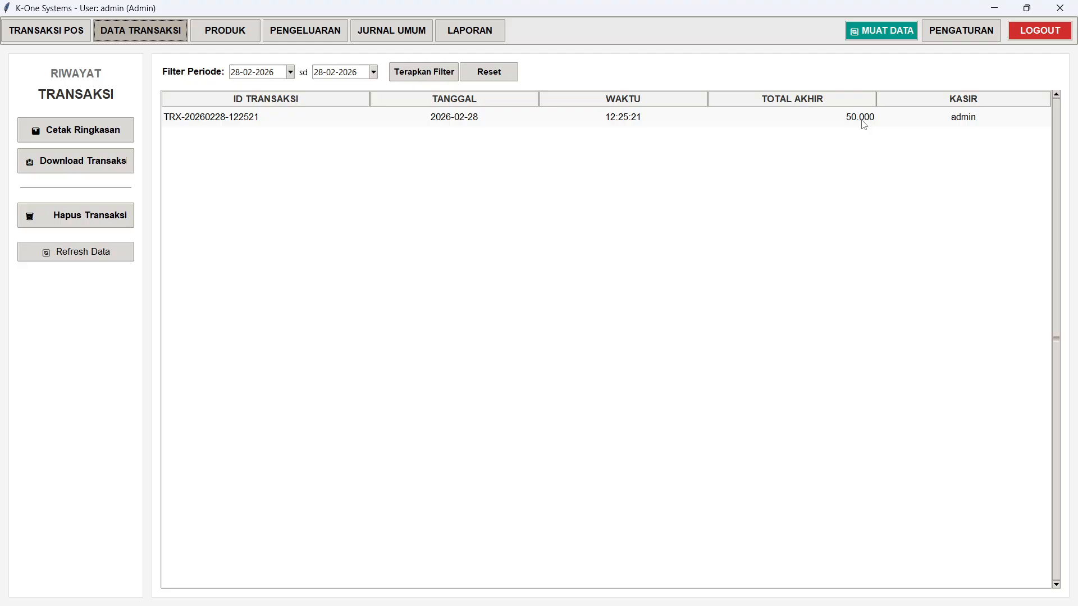
click(401, 35)
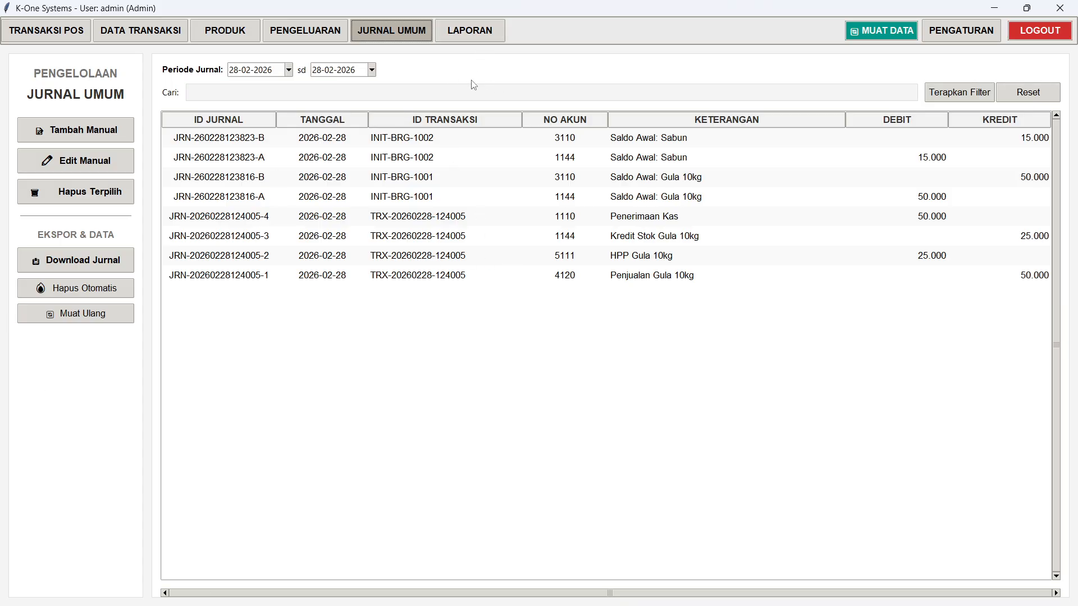
- Refresh the Neraca report for 28-02-2026 and compare total assets with total liabilities and equity
click(482, 29)
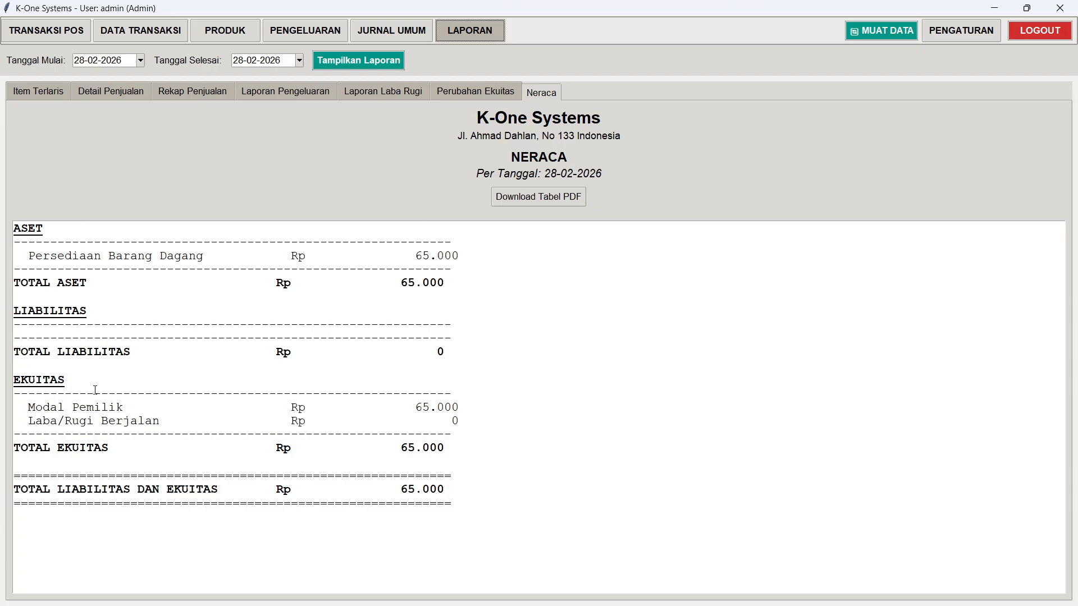
click(352, 62)
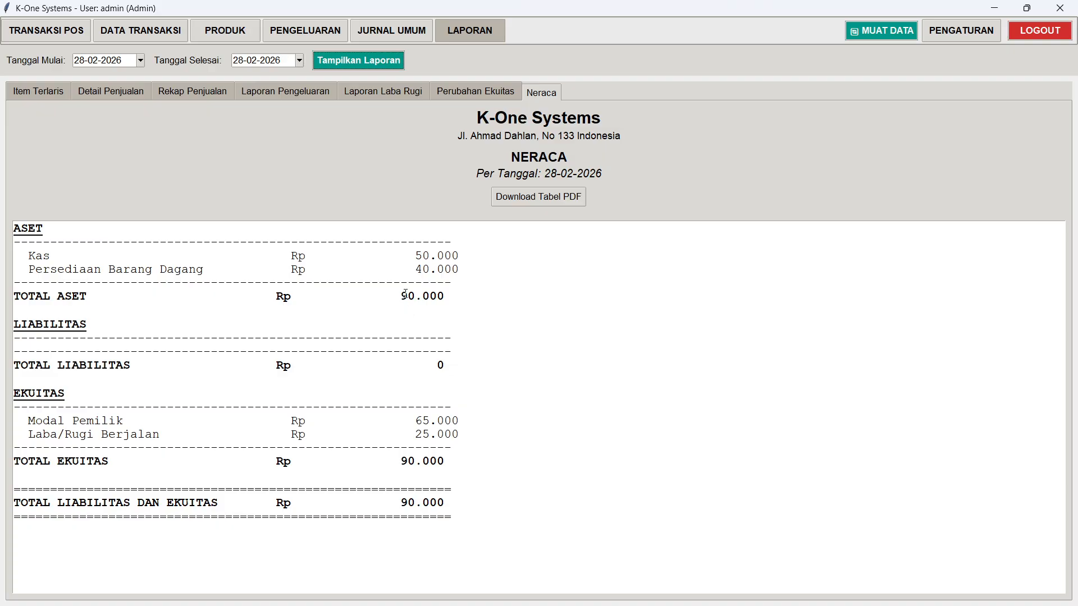
drag(400, 299, 445, 297)
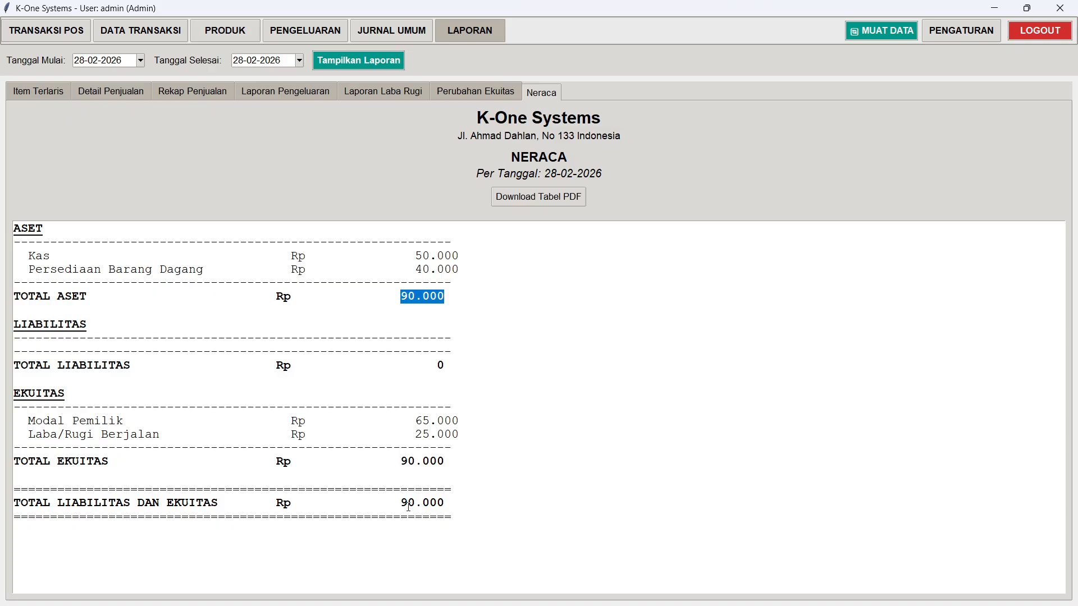
drag(400, 502, 437, 502)
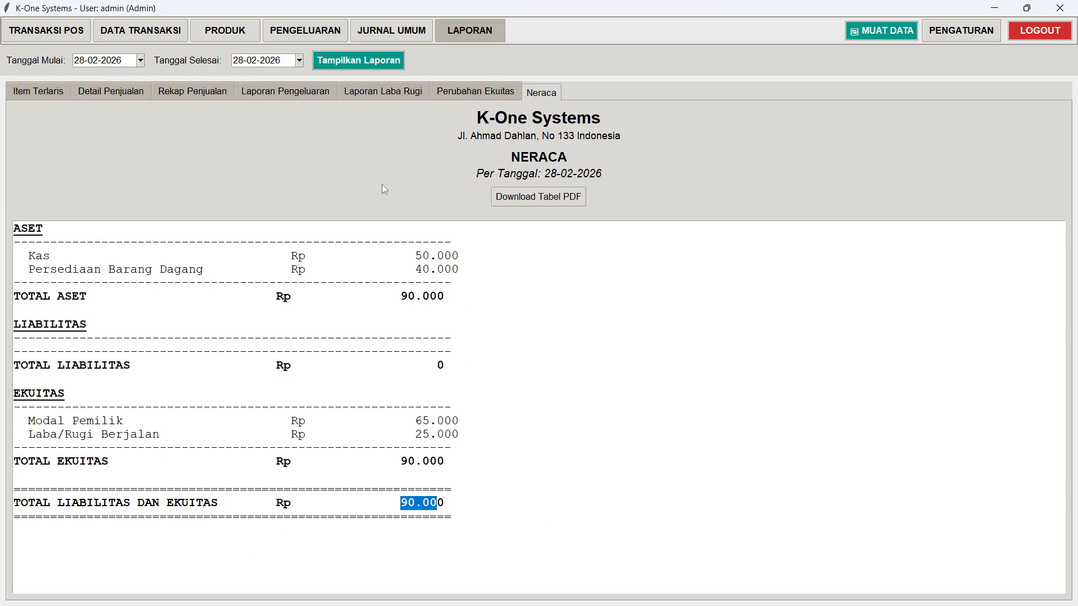
- Examine goods revenue and HPP Barang in the Laporan Laba Rugi, and check them against the product list's purchase prices
click(407, 96)
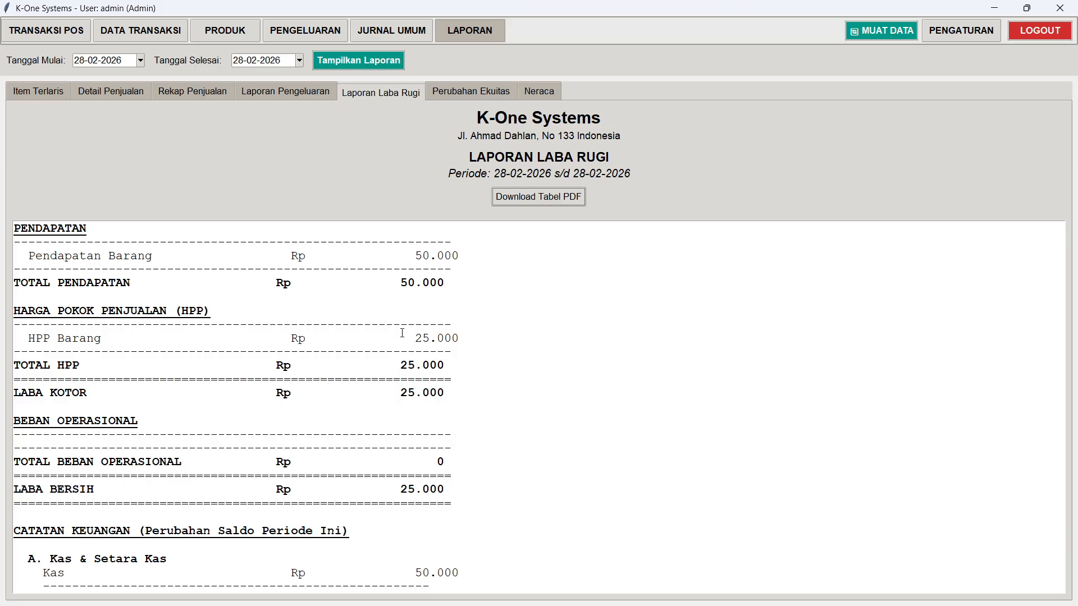
scroll(402, 333, down, 3)
scroll(407, 331, up, 1)
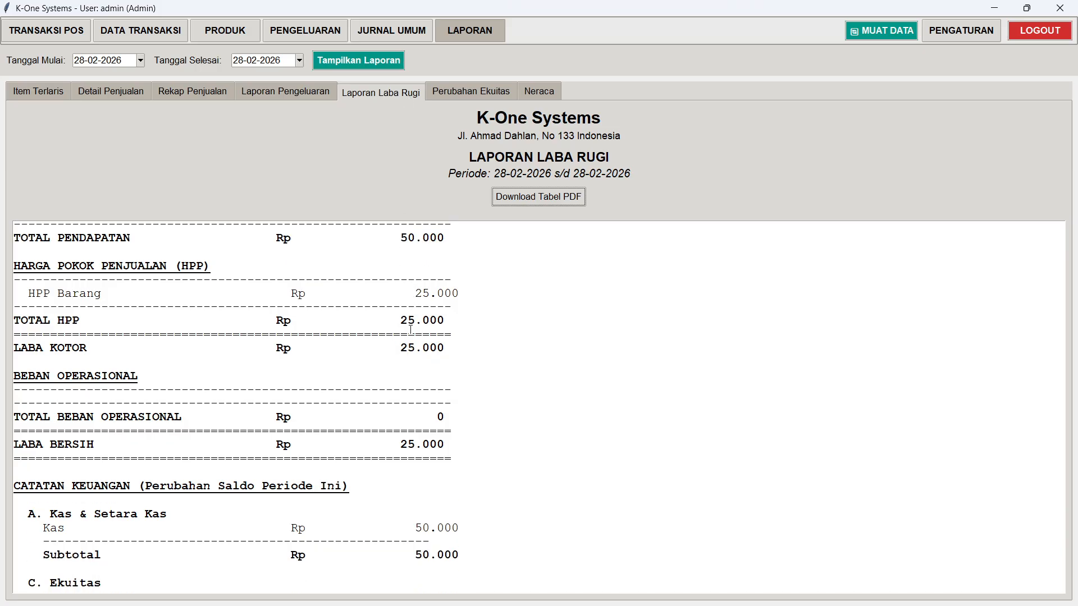
scroll(281, 303, up, 2)
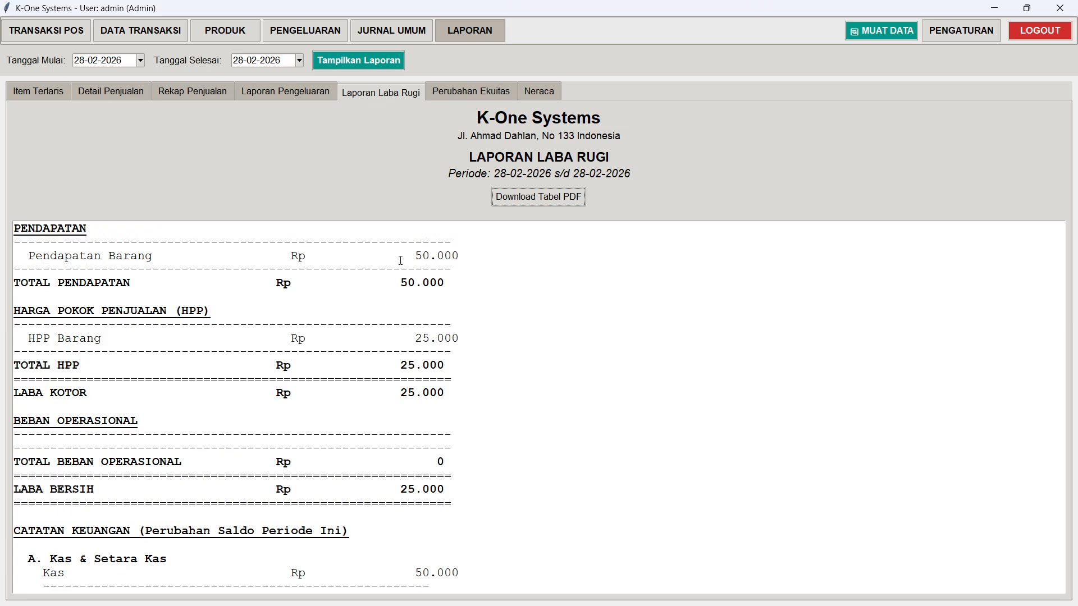
drag(409, 256, 480, 253)
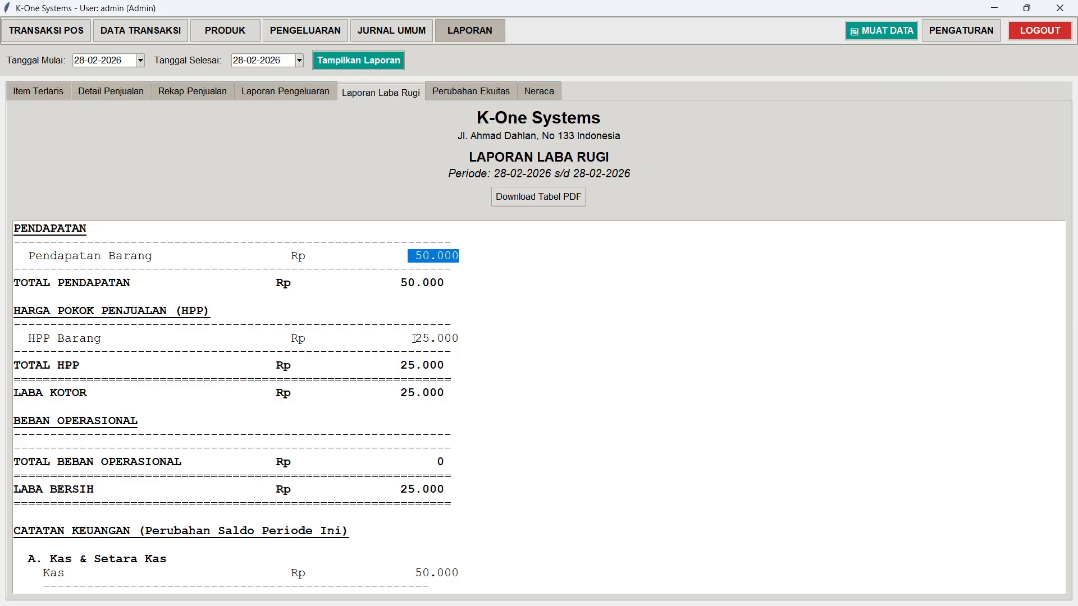
drag(413, 339, 460, 334)
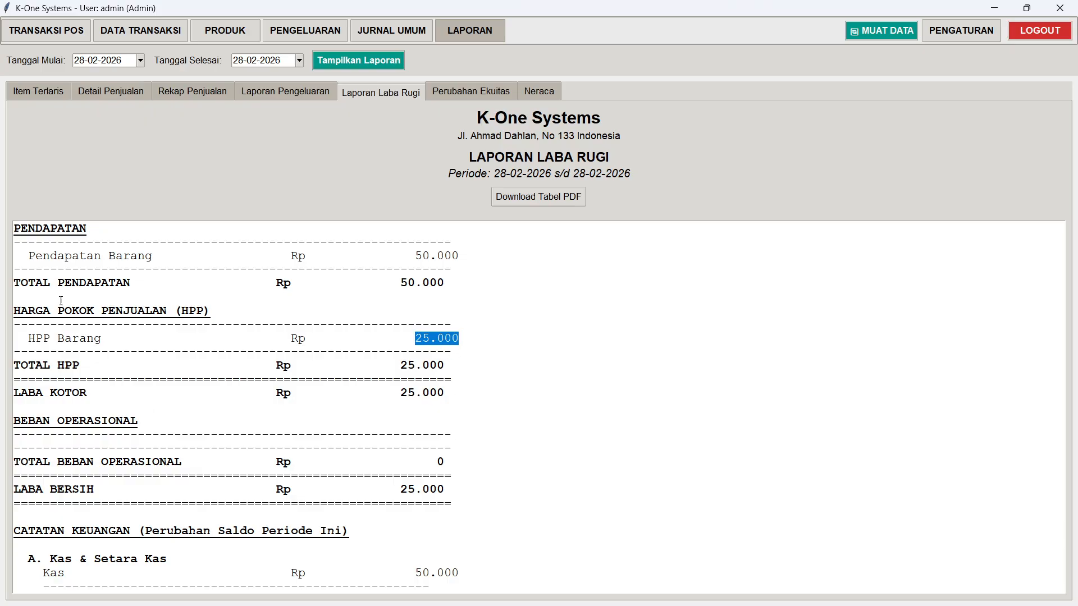
click(224, 32)
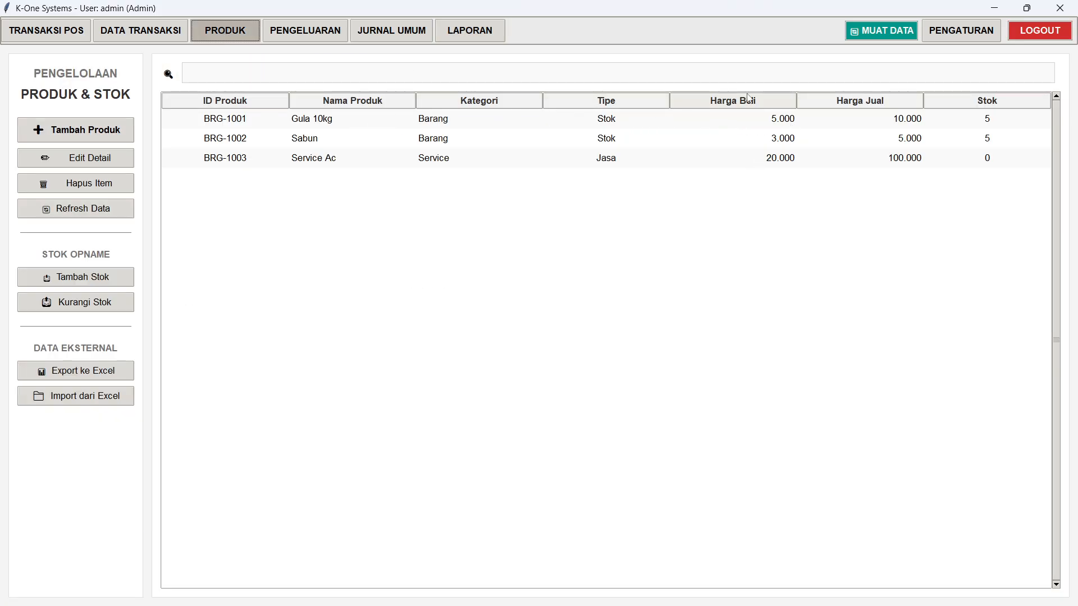
- Examine the net profit and the cash entry in the financial notes of the Laporan Laba Rugi
click(470, 34)
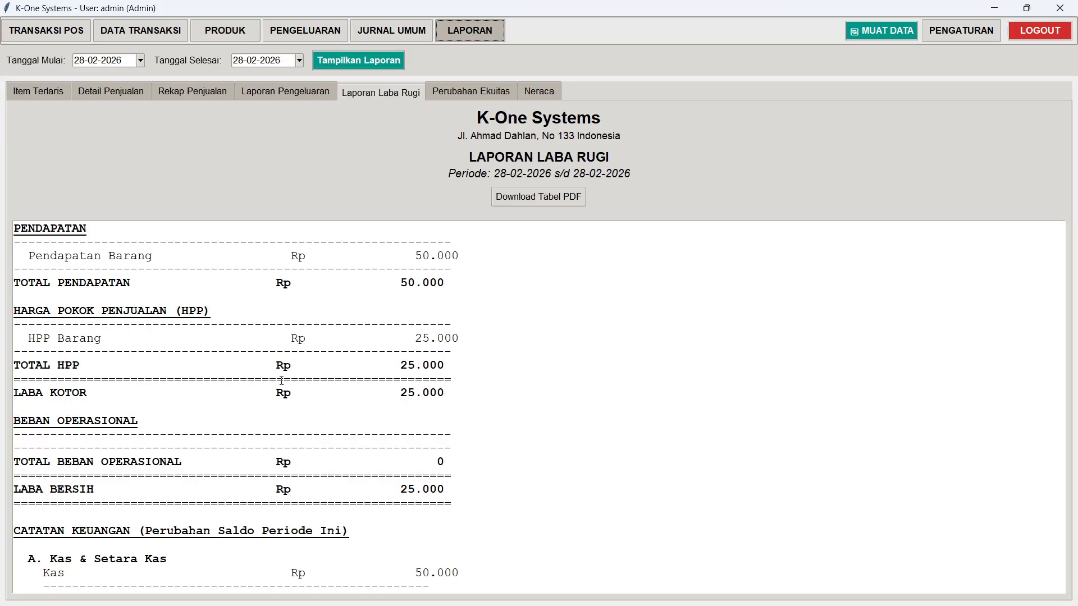
scroll(356, 343, down, 1)
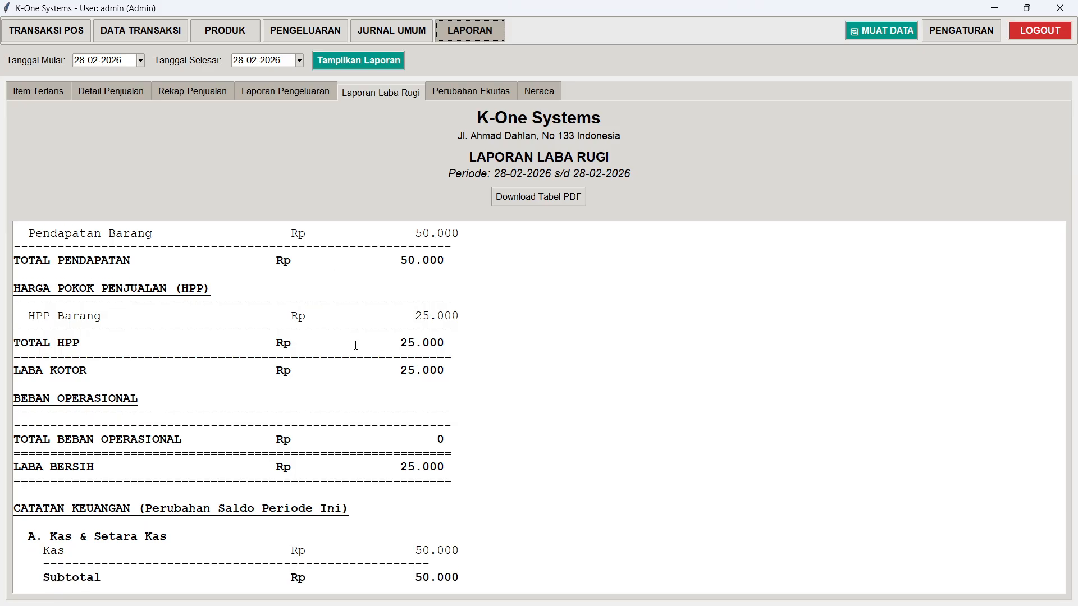
scroll(210, 371, down, 2)
scroll(276, 418, down, 1)
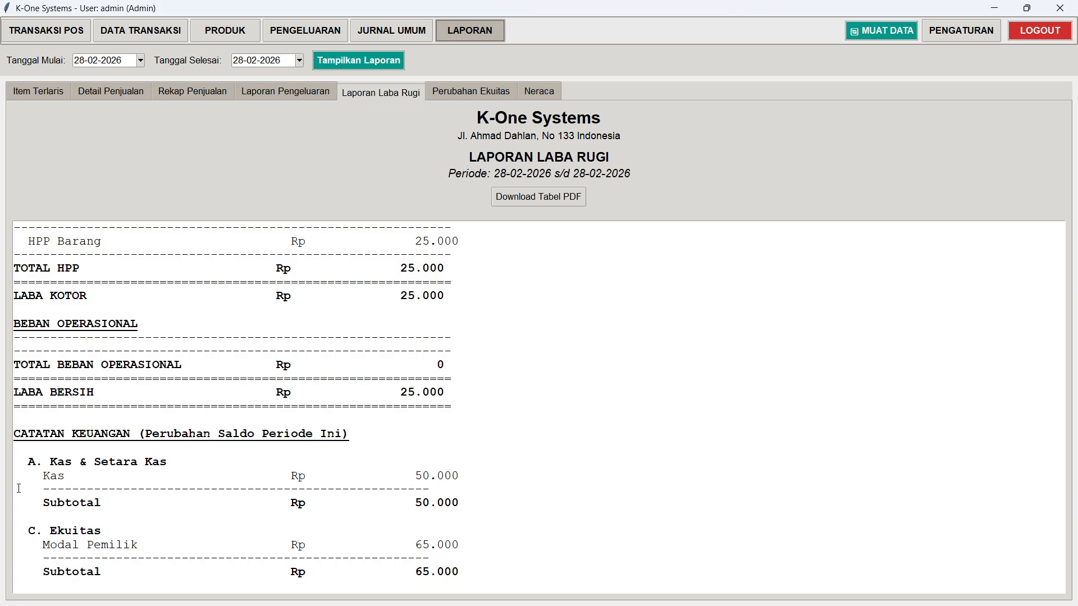
drag(44, 474, 95, 469)
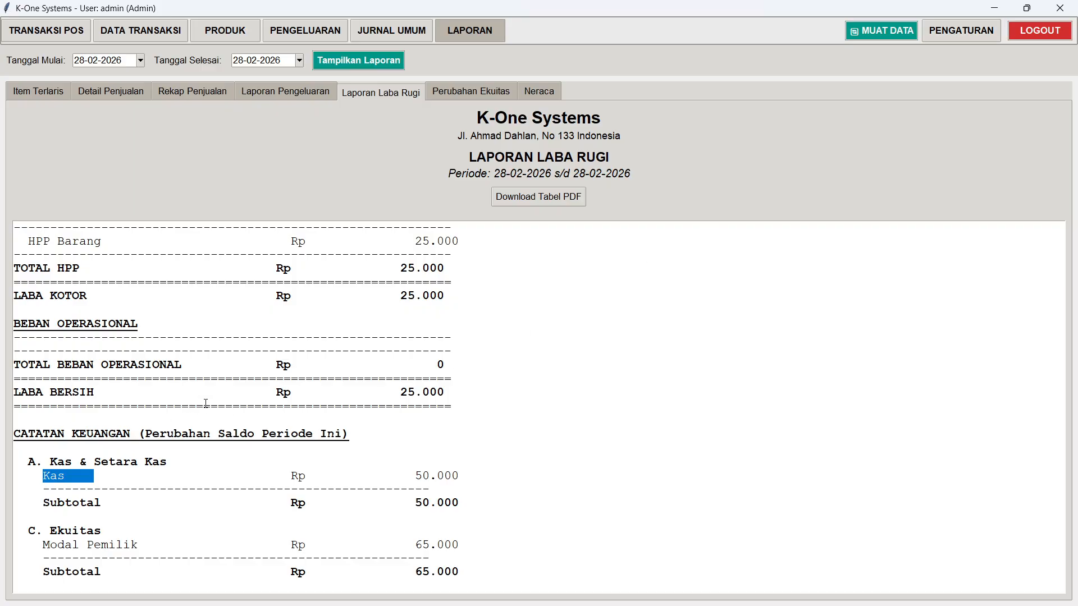
scroll(326, 501, up, 2)
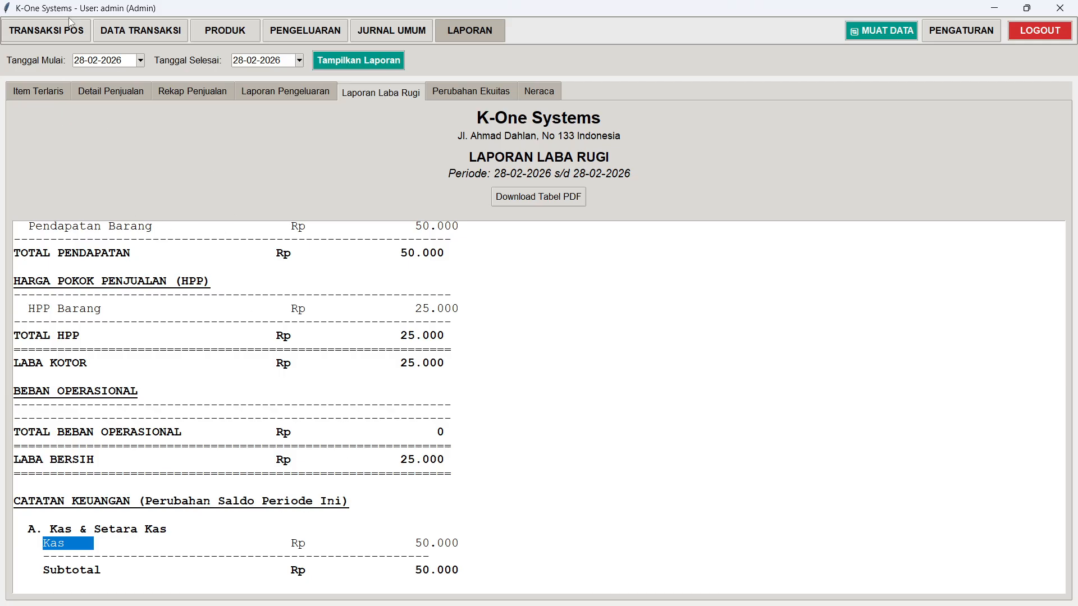
- Add two Sabun and one Service Ac to a new POS transaction dated 28-02-2026
click(47, 33)
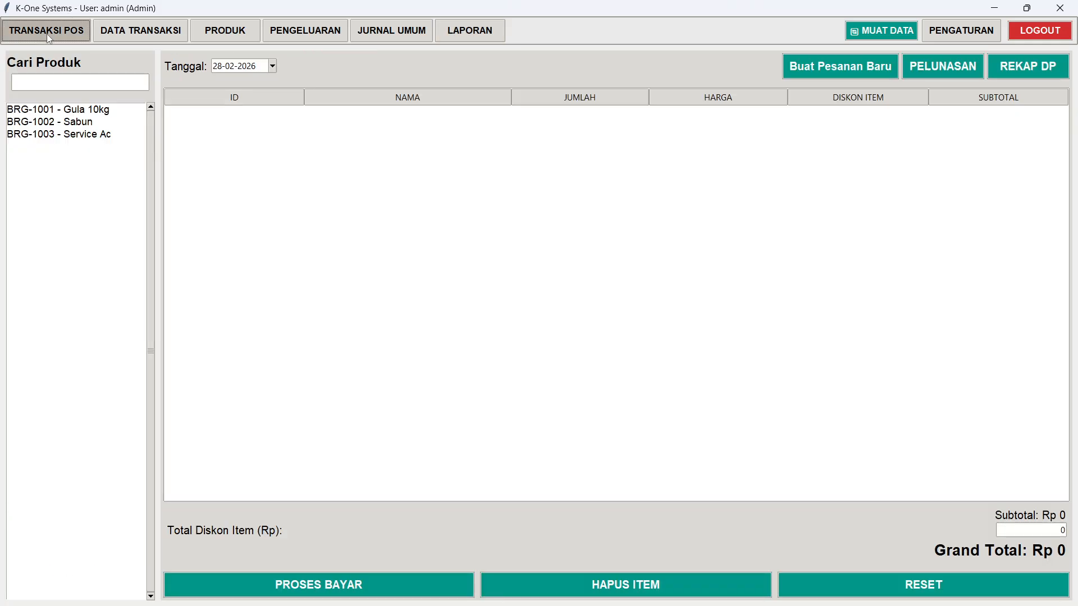
double_click(84, 122)
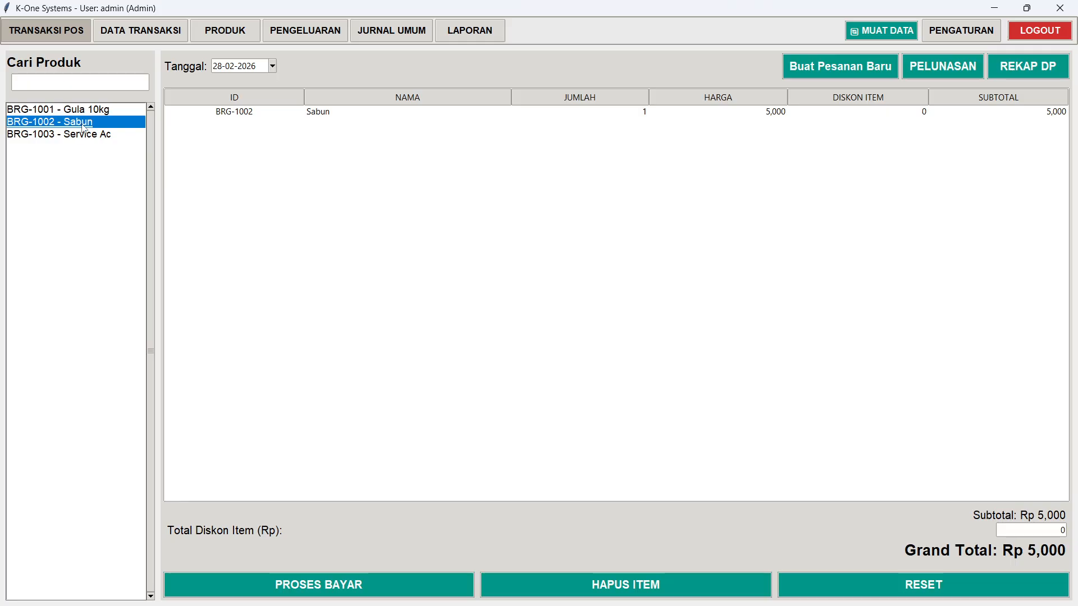
double_click(84, 122)
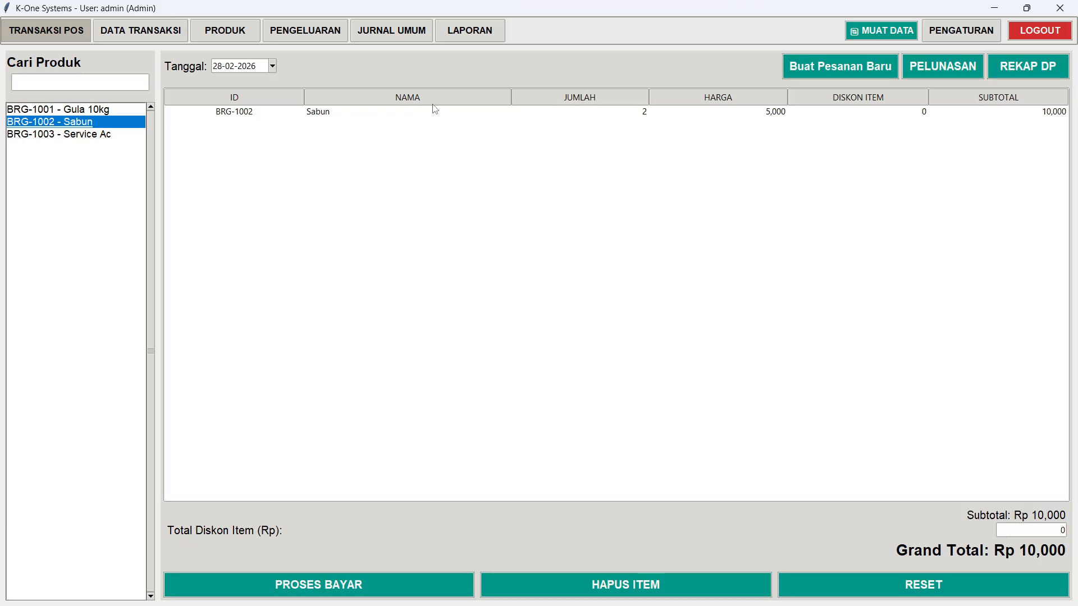
double_click(97, 139)
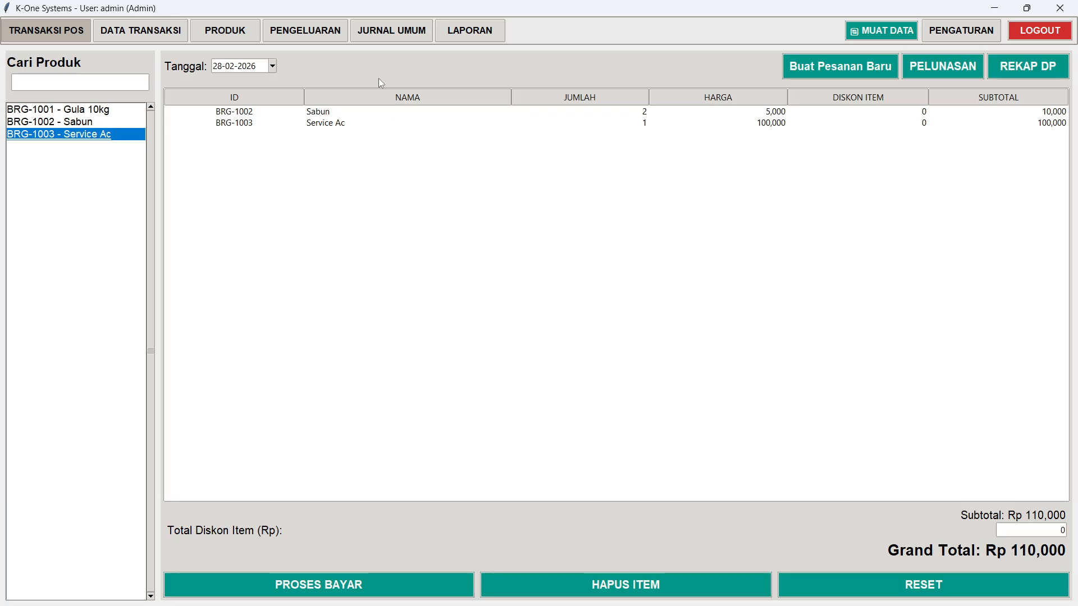
click(273, 67)
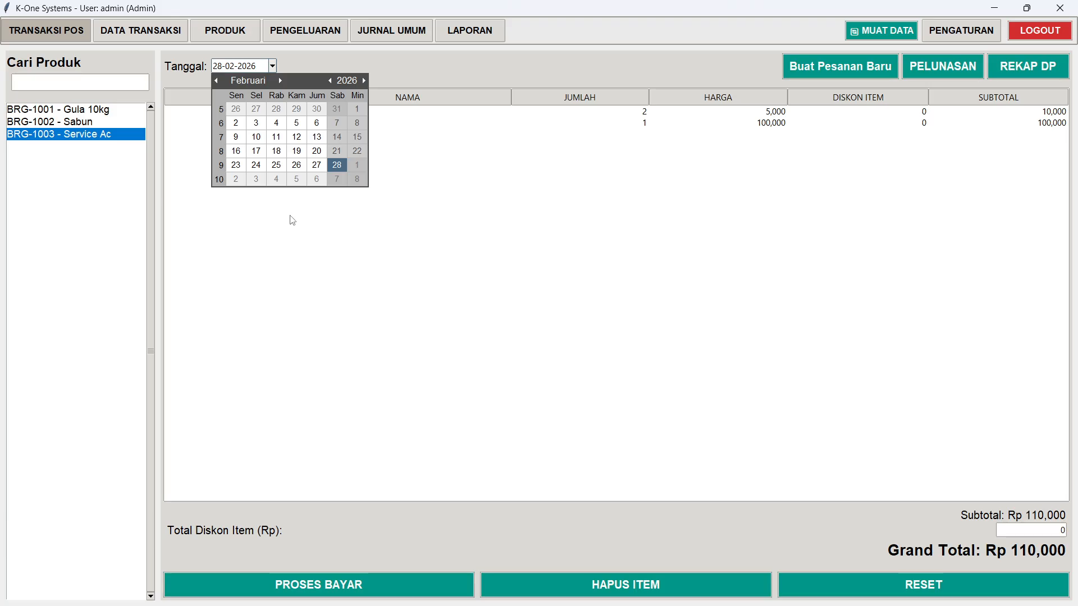
click(337, 164)
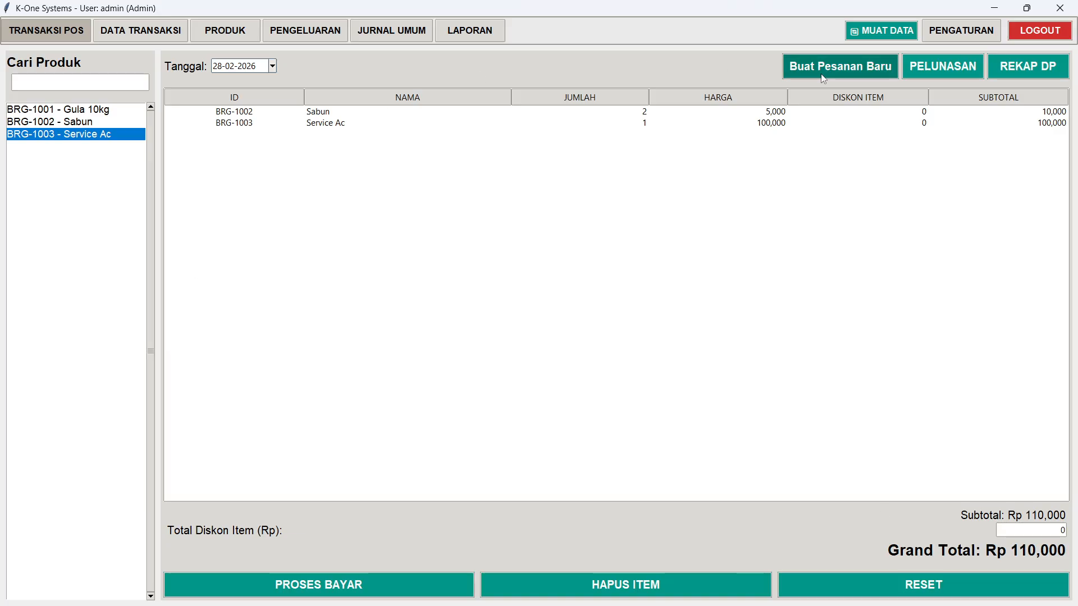
- Book the cart as a new order with service date 28-02-2026, the customer's name and a 20000 cash down payment
click(837, 69)
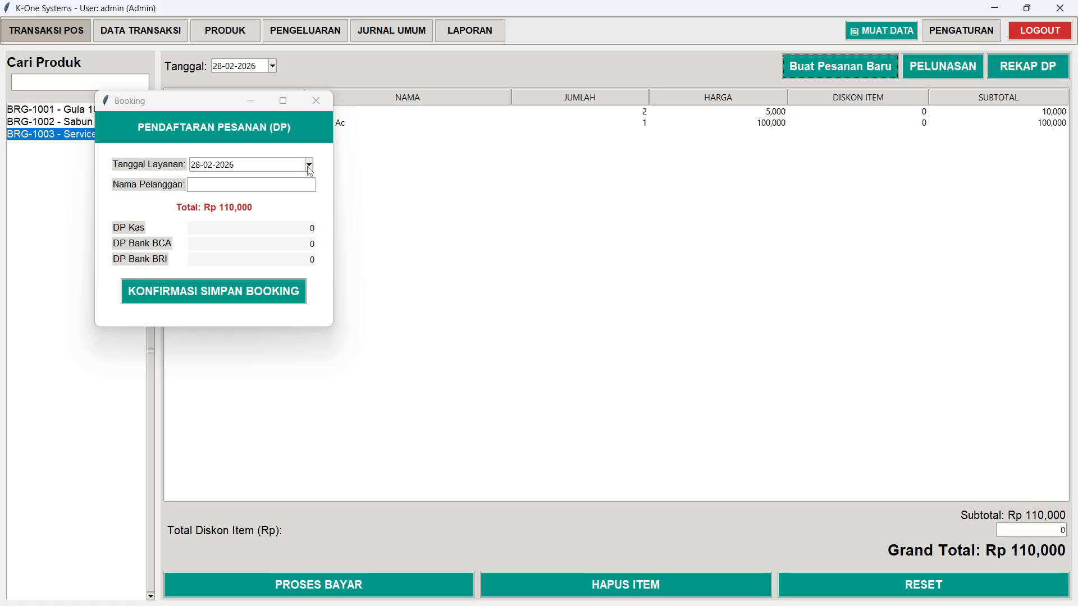
click(233, 188)
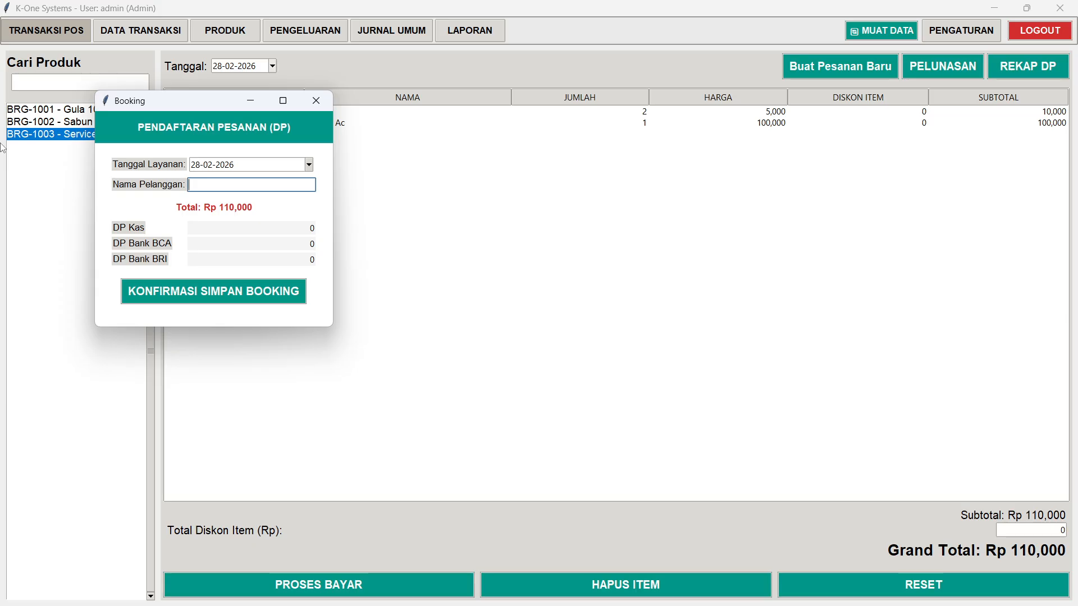
text(Yusuf)
drag(239, 231, 324, 231)
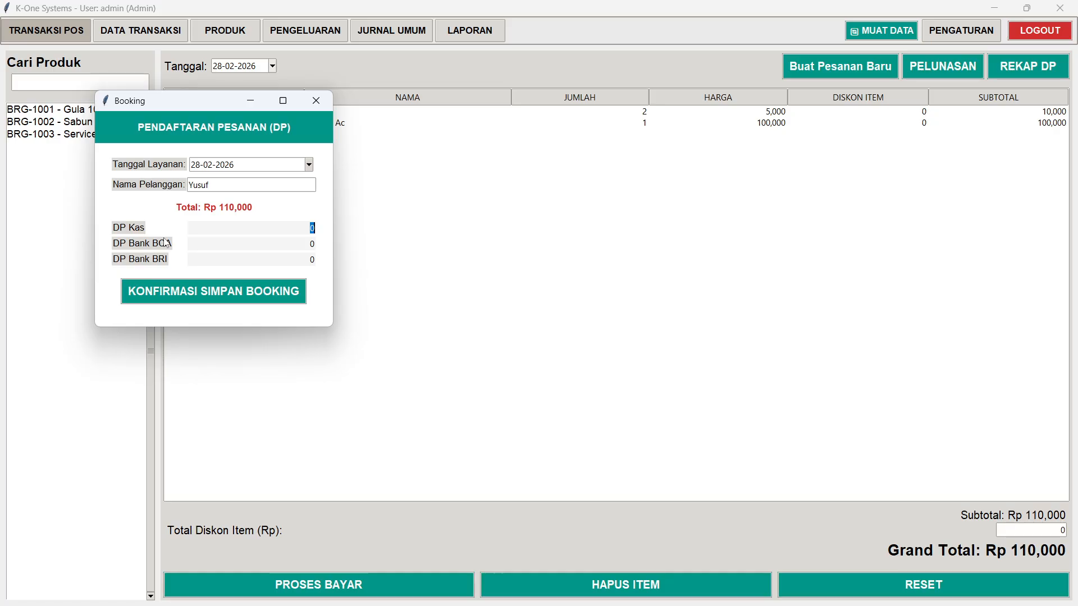
text(29)
key(BackSpace)
key(BackSpace)
text(20000)
click(202, 296)
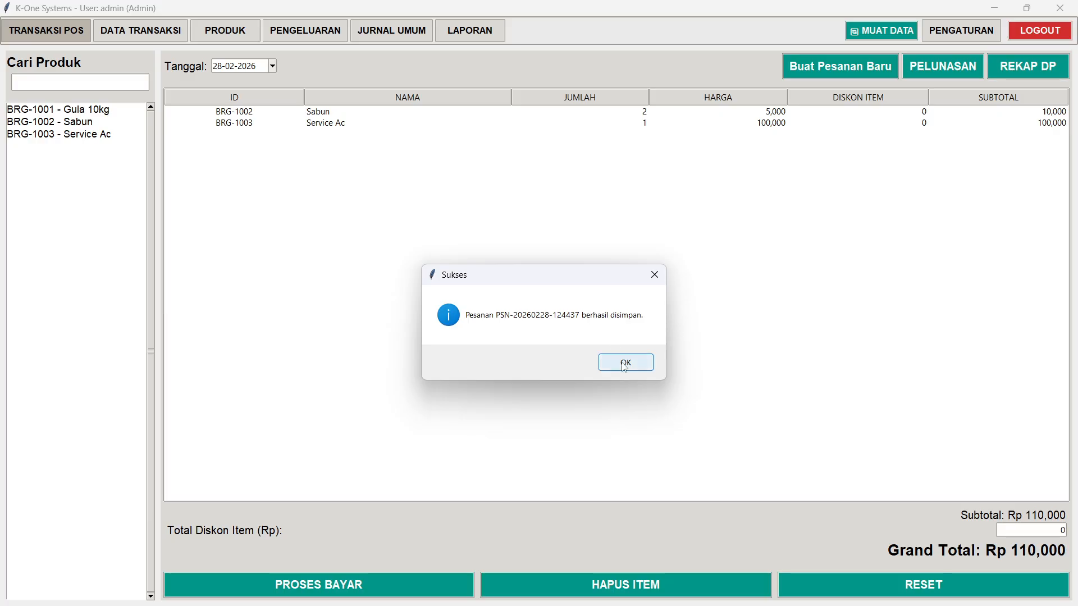
click(624, 363)
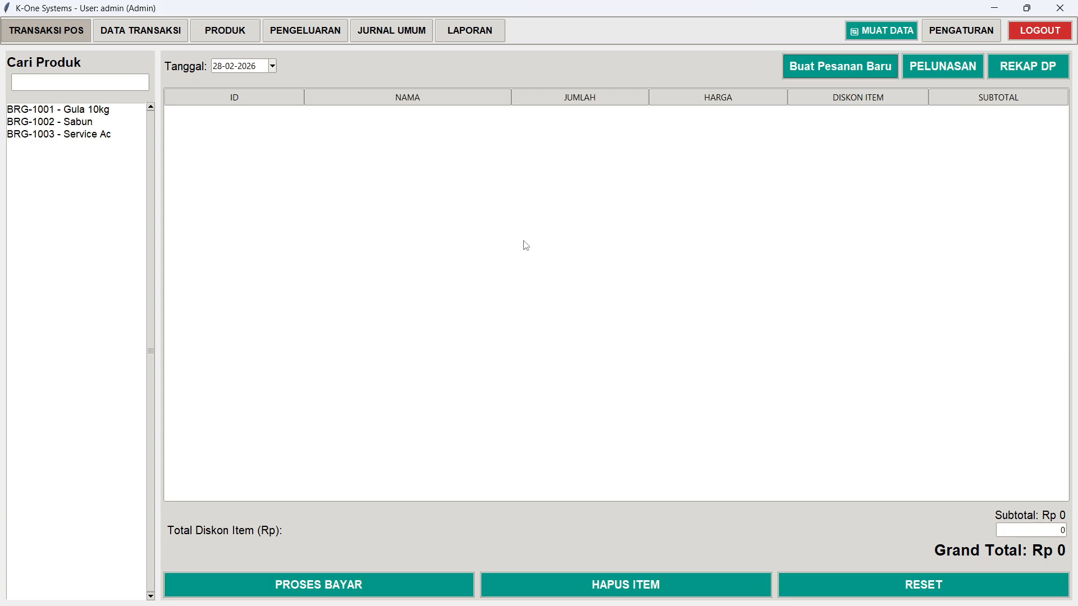
- Examine the down payment's entries in Jurnal Umum and in the refreshed Laporan Laba Rugi for 28-02-2026
click(408, 38)
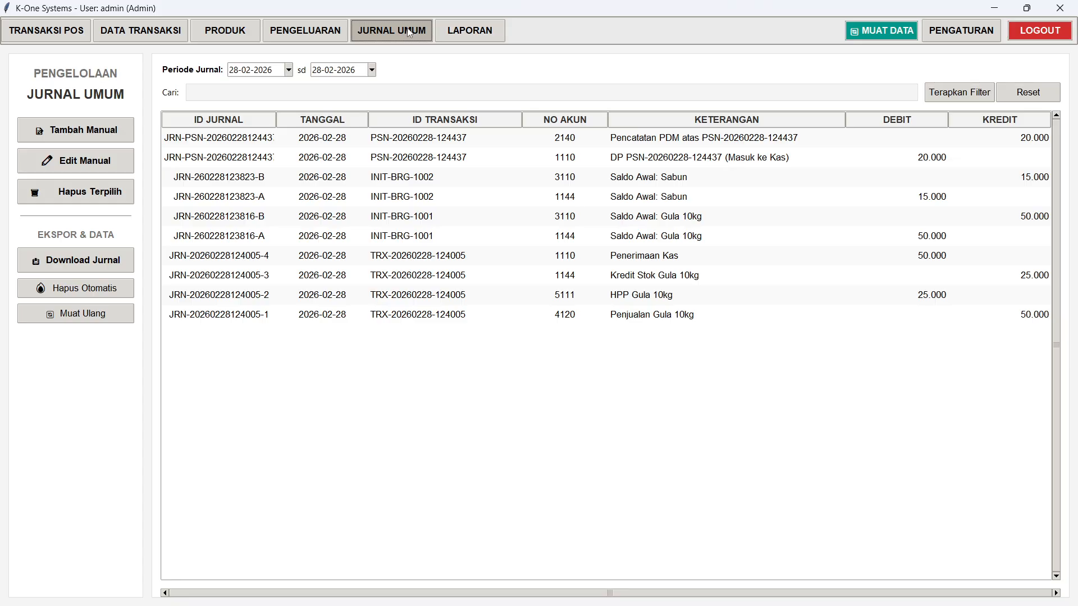
click(484, 31)
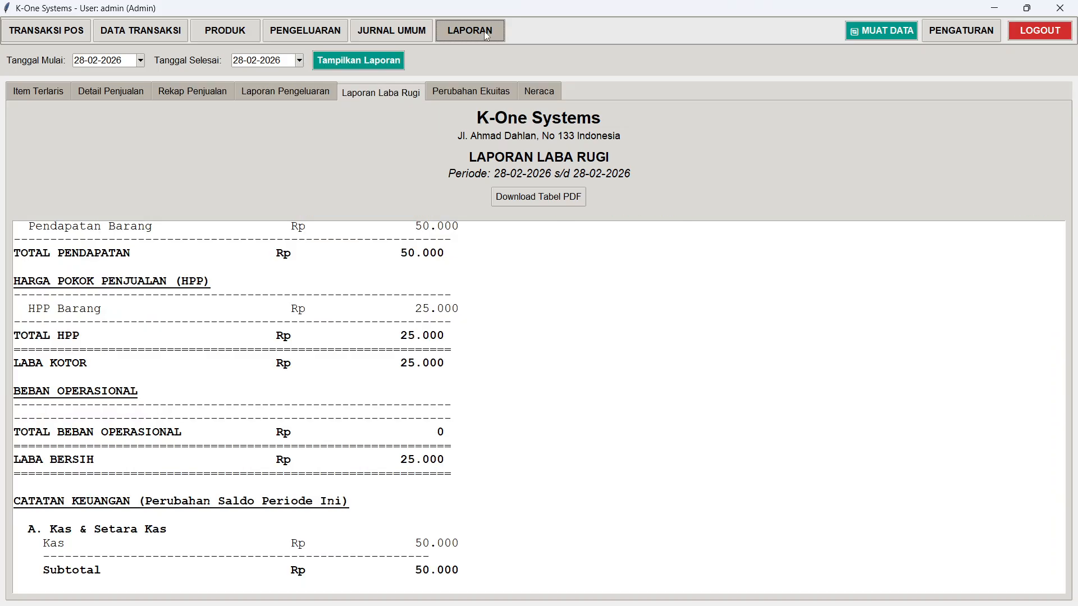
click(356, 61)
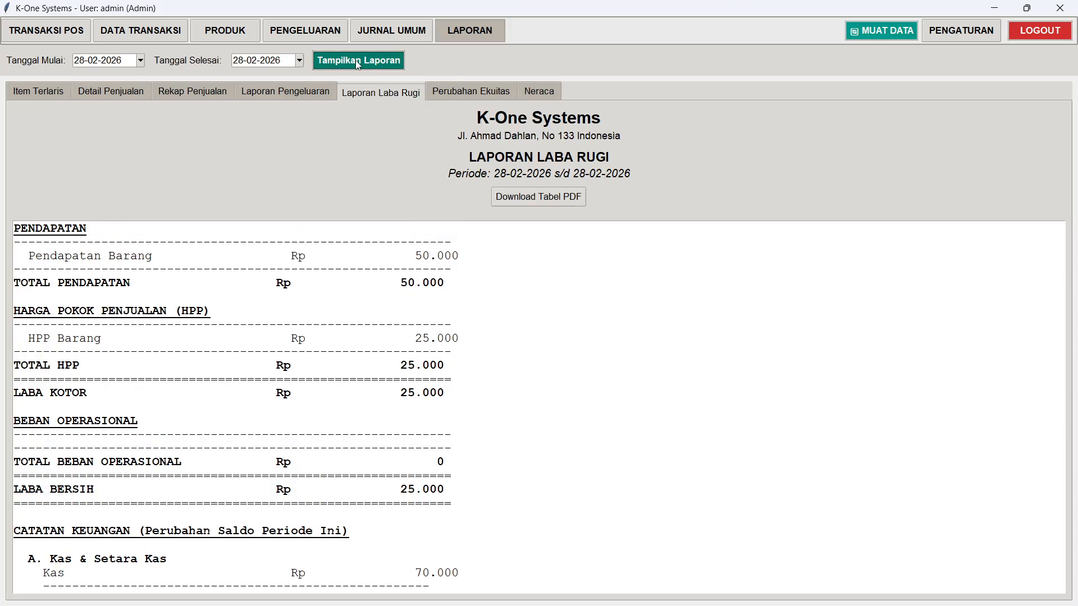
scroll(305, 380, down, 3)
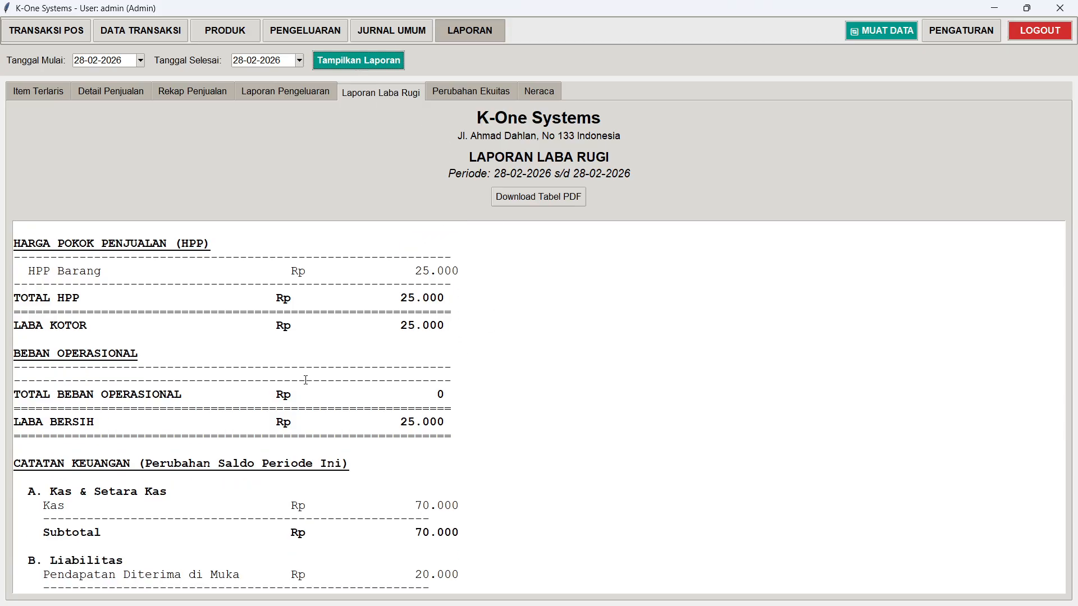
scroll(306, 380, up, 2)
- Examine Pendapatan Diterima di Muka in the Neraca, and refresh the transaction history to check whether the booking is listed
click(525, 95)
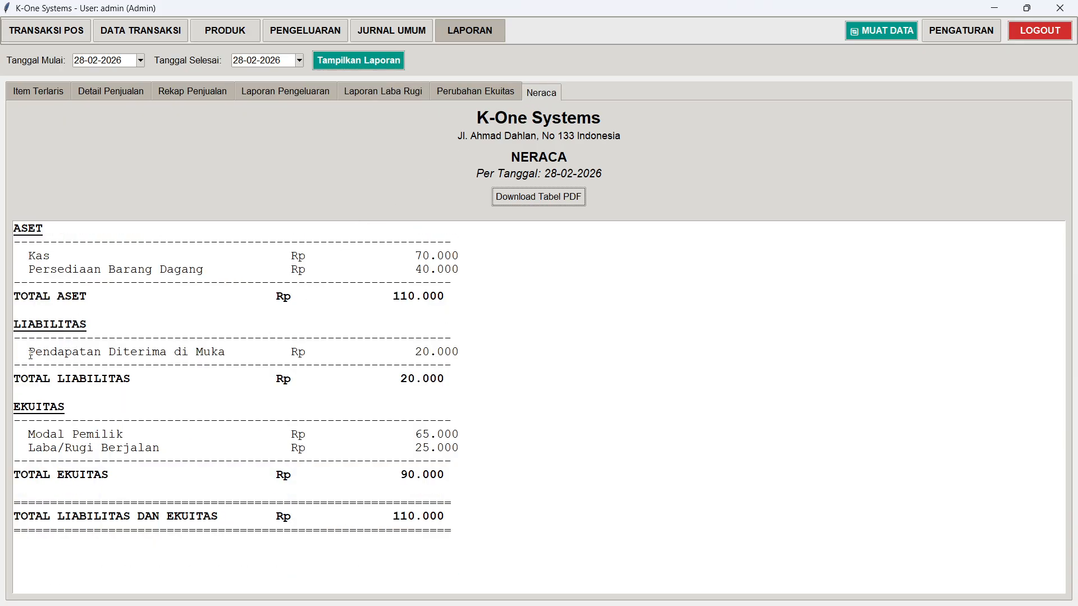
drag(30, 352, 225, 352)
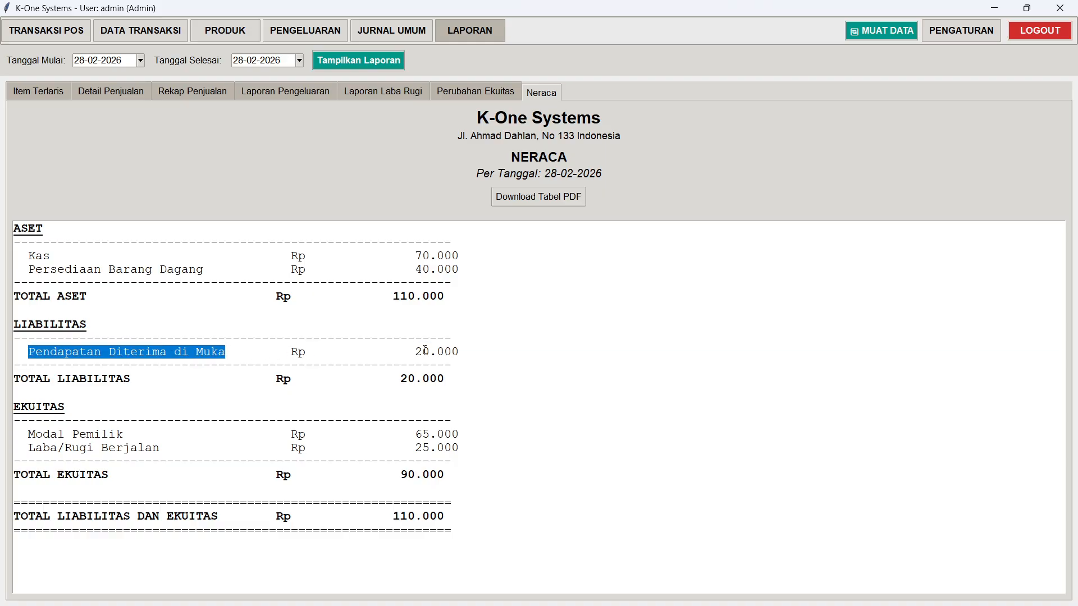
drag(415, 352, 459, 353)
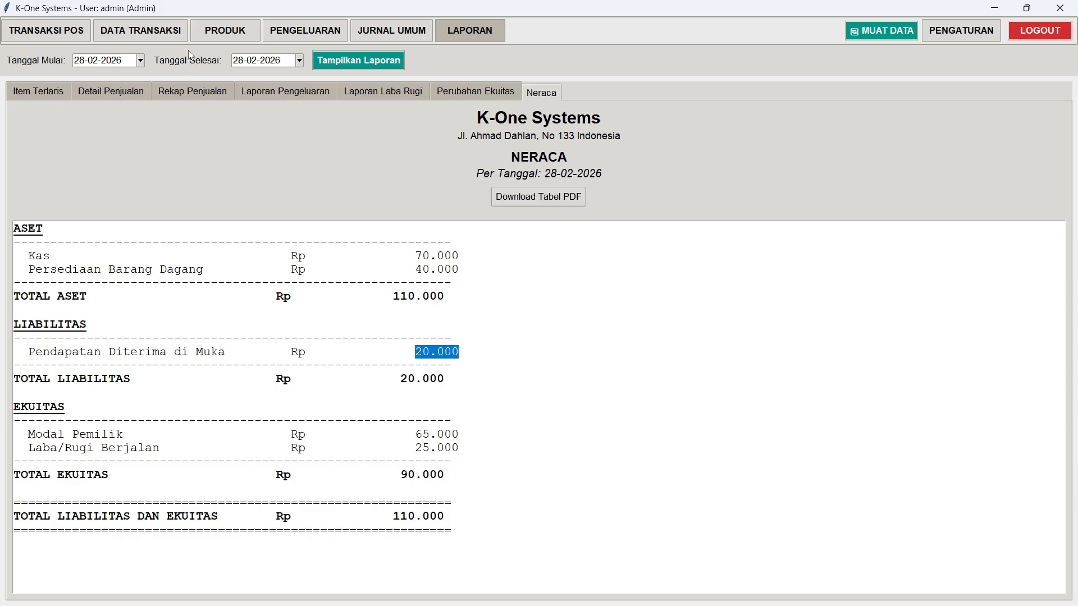
click(138, 35)
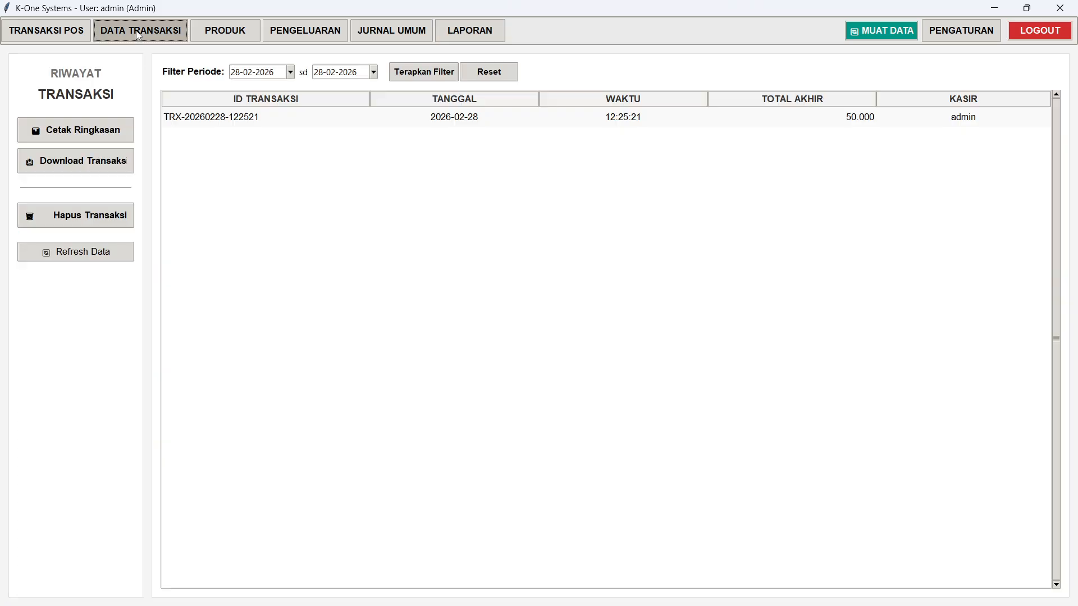
click(93, 253)
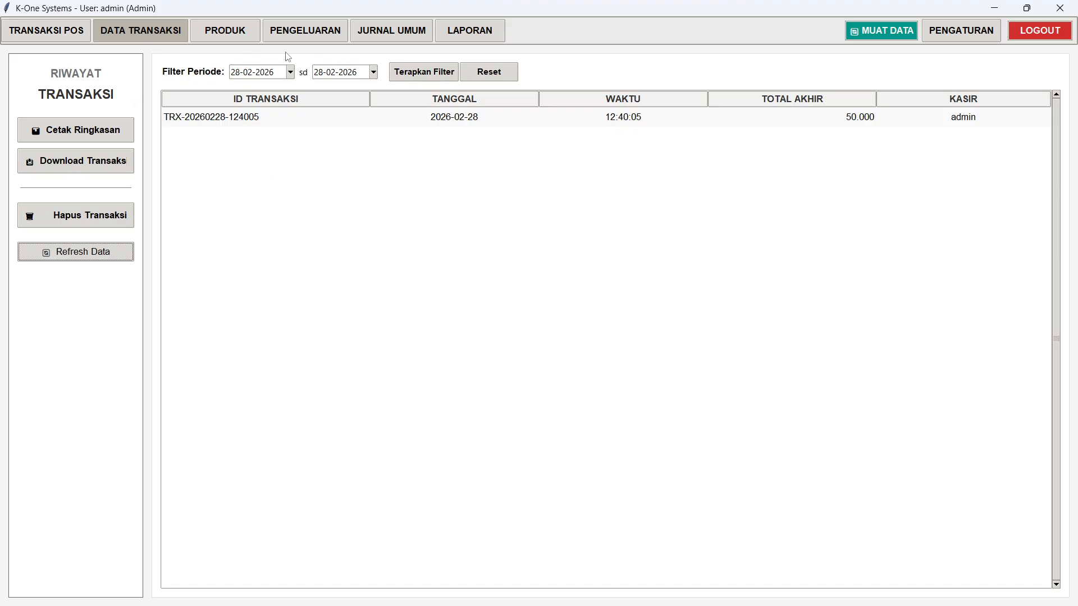
- Load the customer's booked order from the POS settlement list into the cart
click(73, 34)
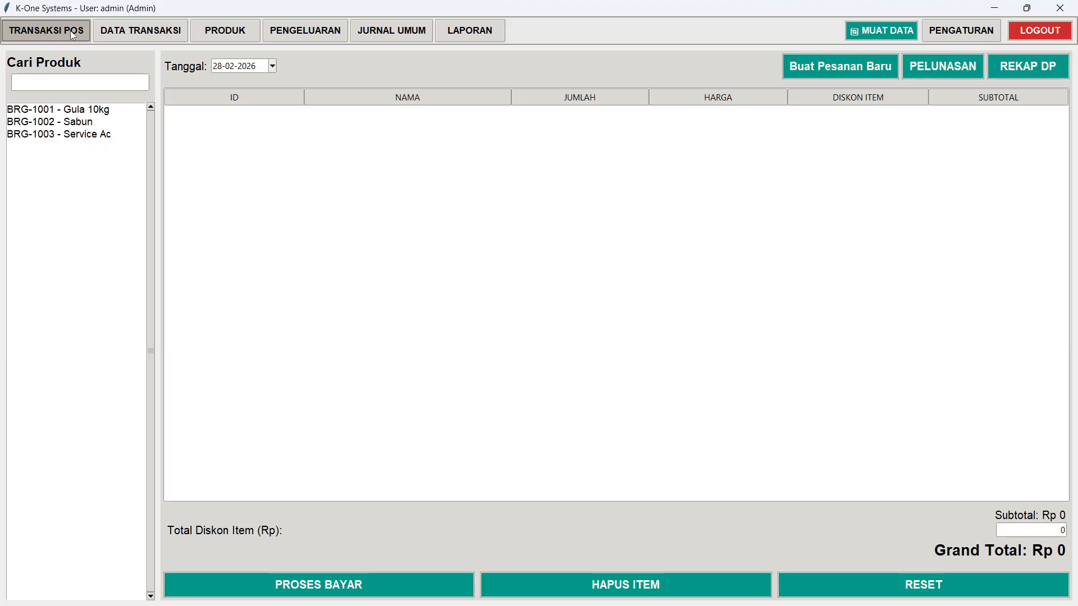
click(947, 70)
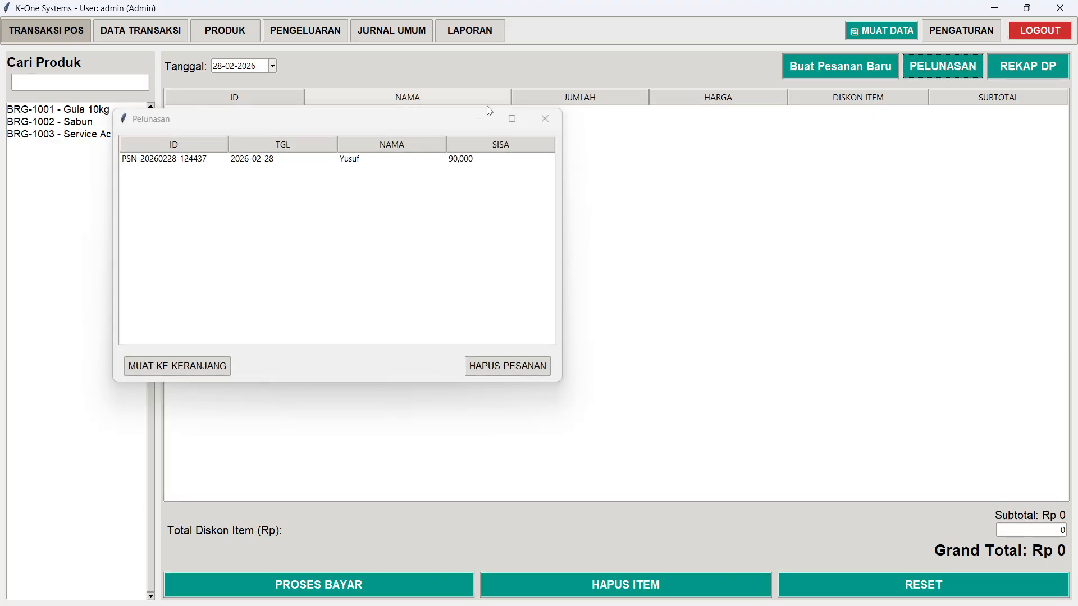
drag(363, 128, 501, 117)
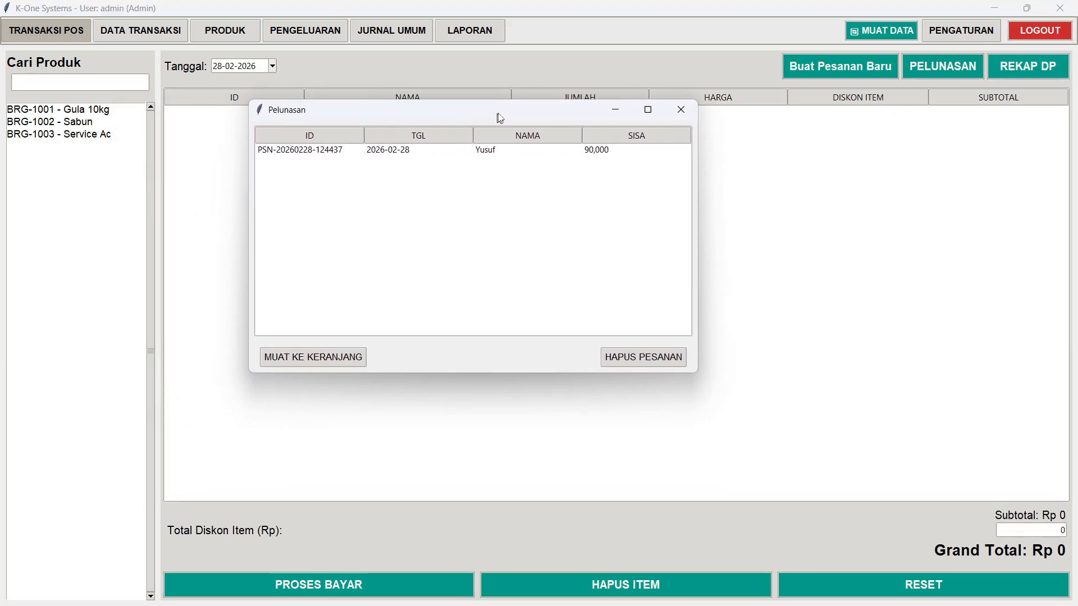
click(434, 150)
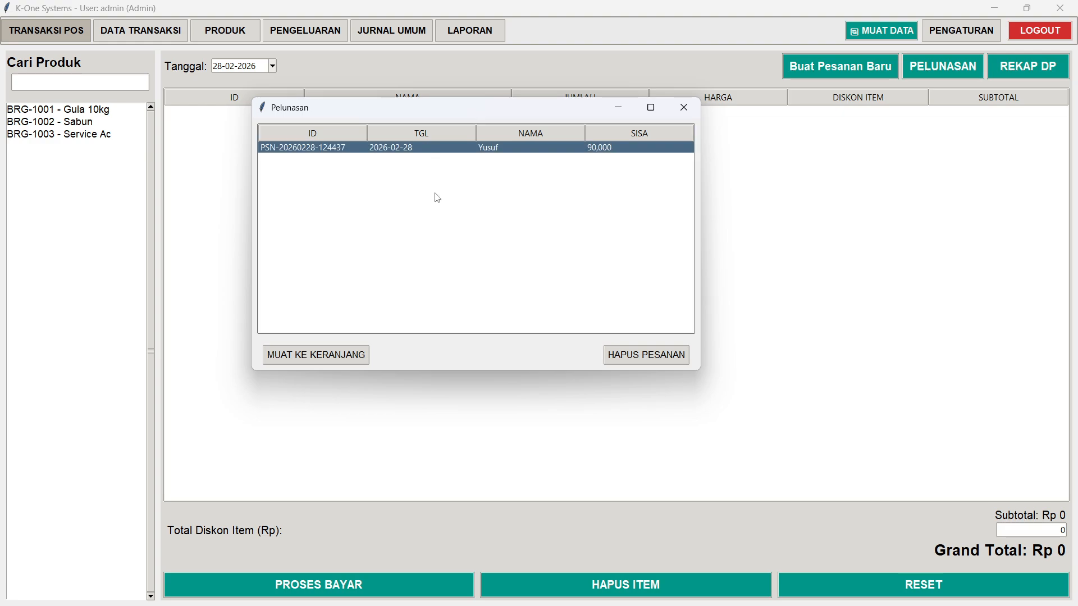
drag(439, 119, 452, 109)
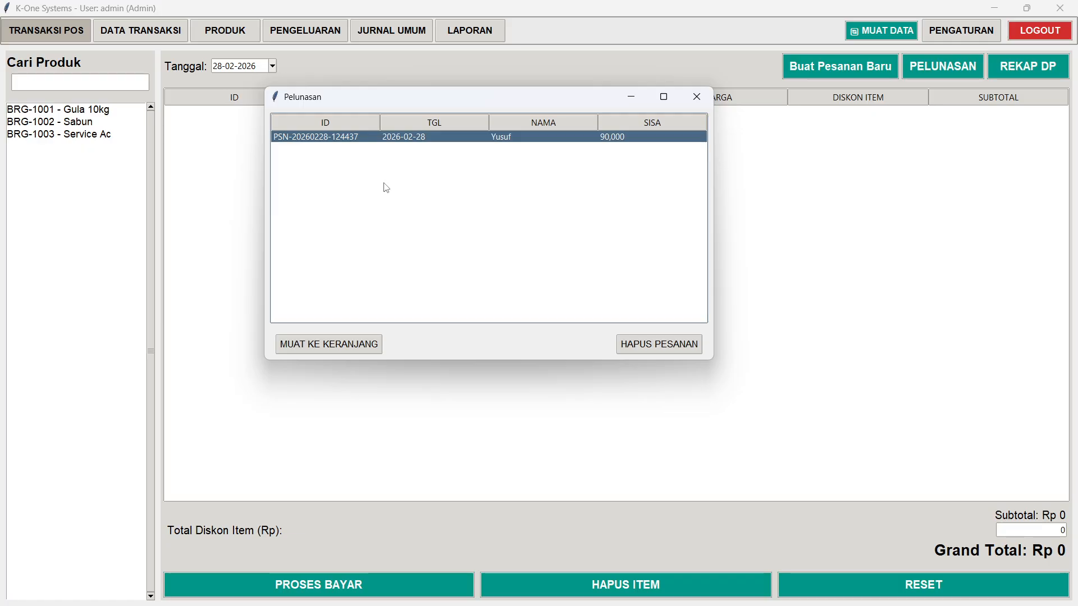
click(331, 345)
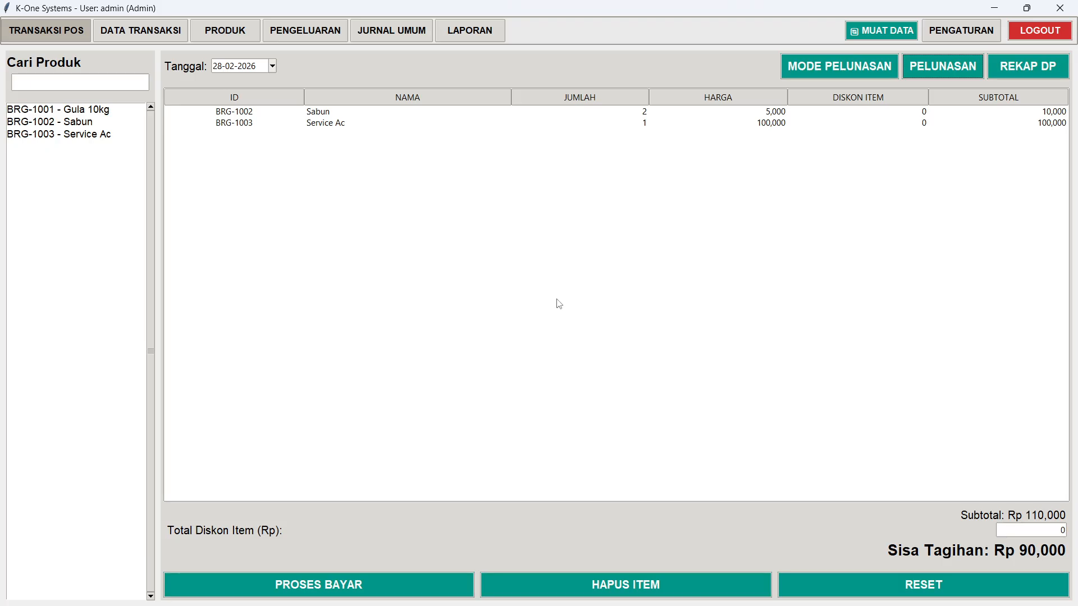
- Settle the order's remaining bill with 50000 via Bank BCA and 40000 via Bank BRI, without printing a receipt
click(311, 595)
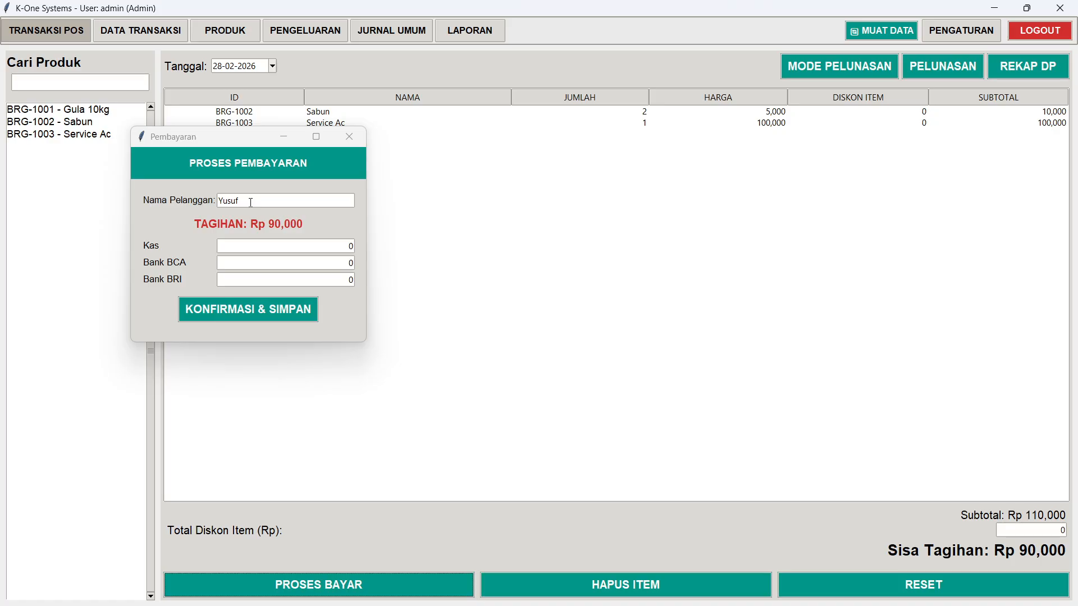
click(324, 247)
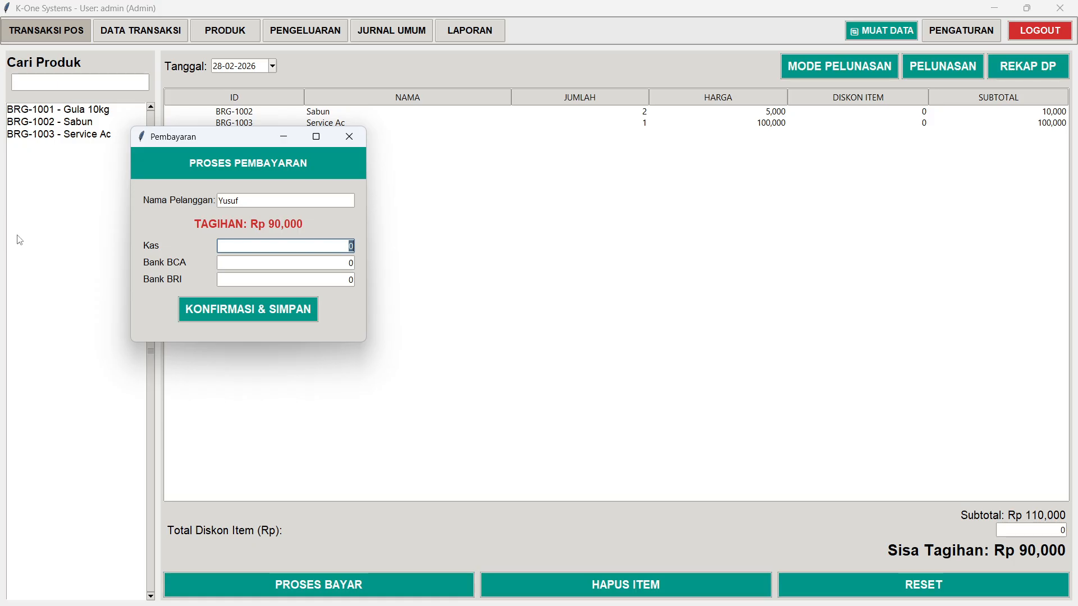
key(Tab)
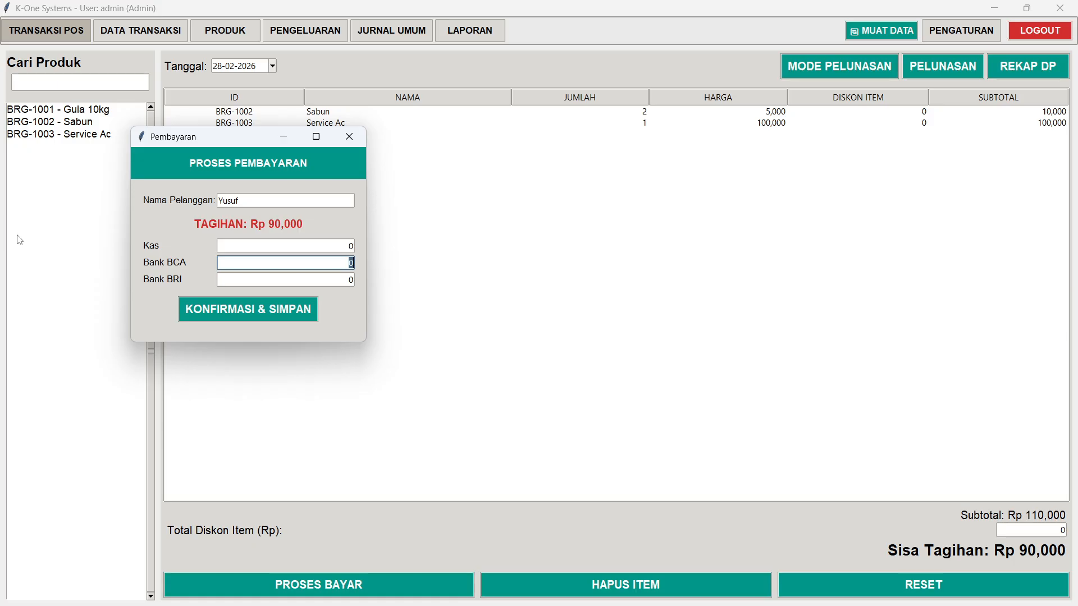
text(50000)
key(Tab)
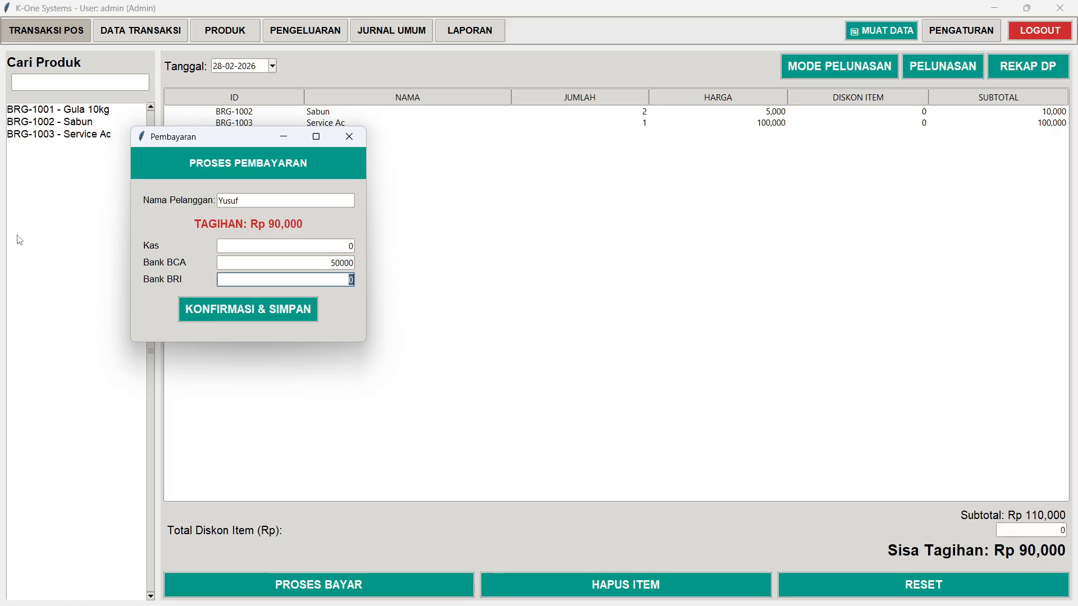
text(40000)
click(276, 310)
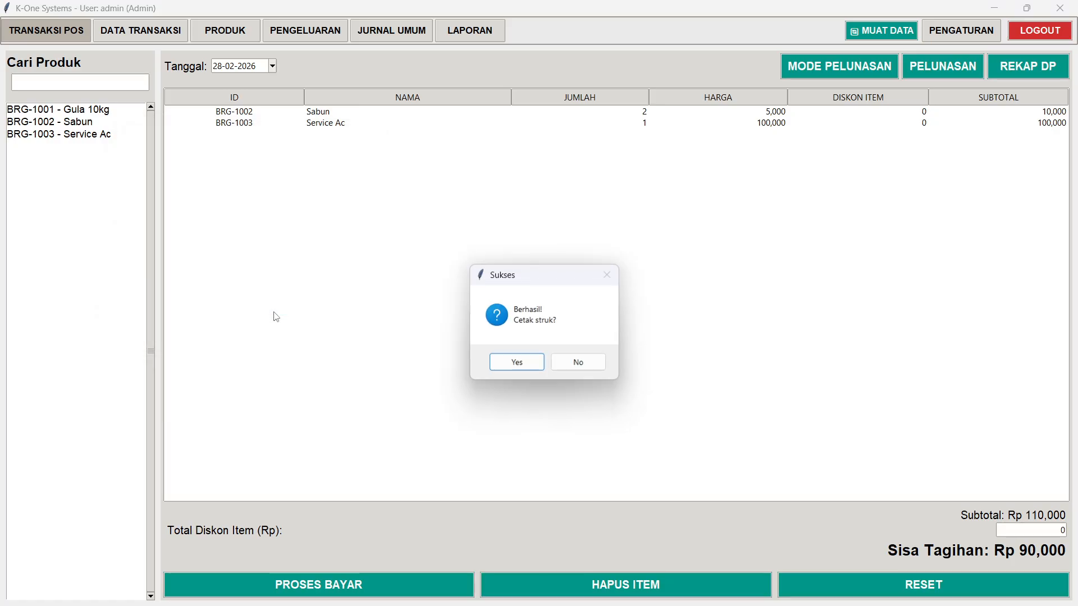
click(595, 370)
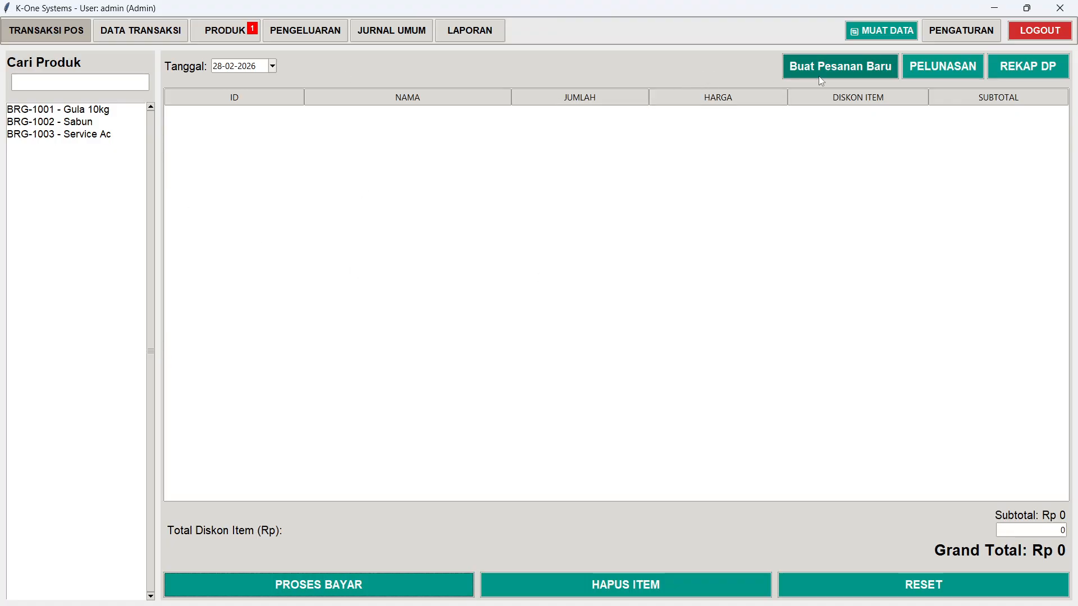
- Check the POS settlement list for outstanding orders, and find the settled order in the refreshed transaction history
click(934, 68)
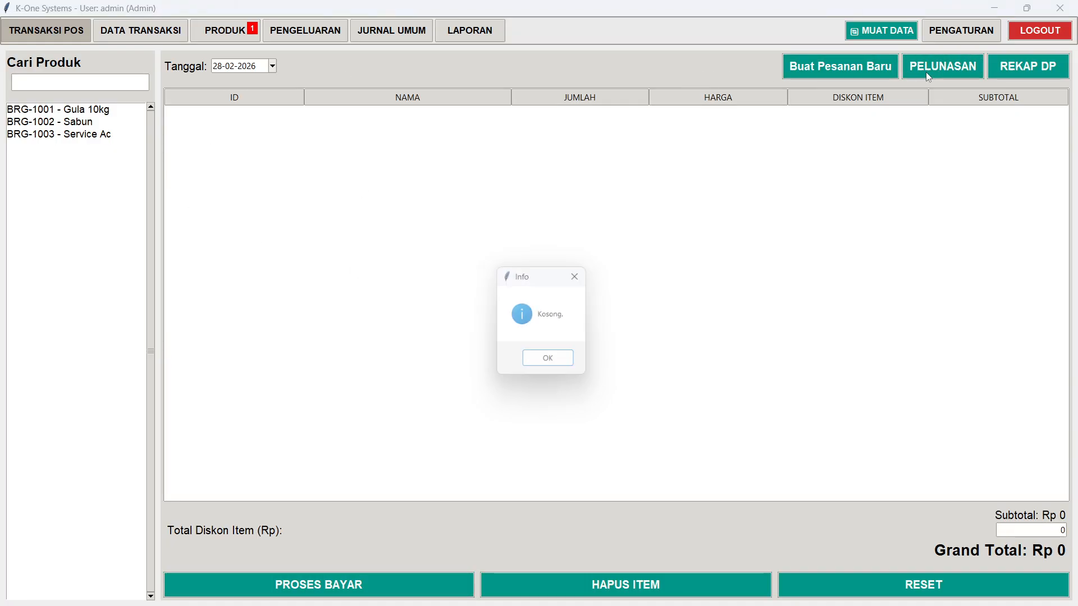
click(551, 366)
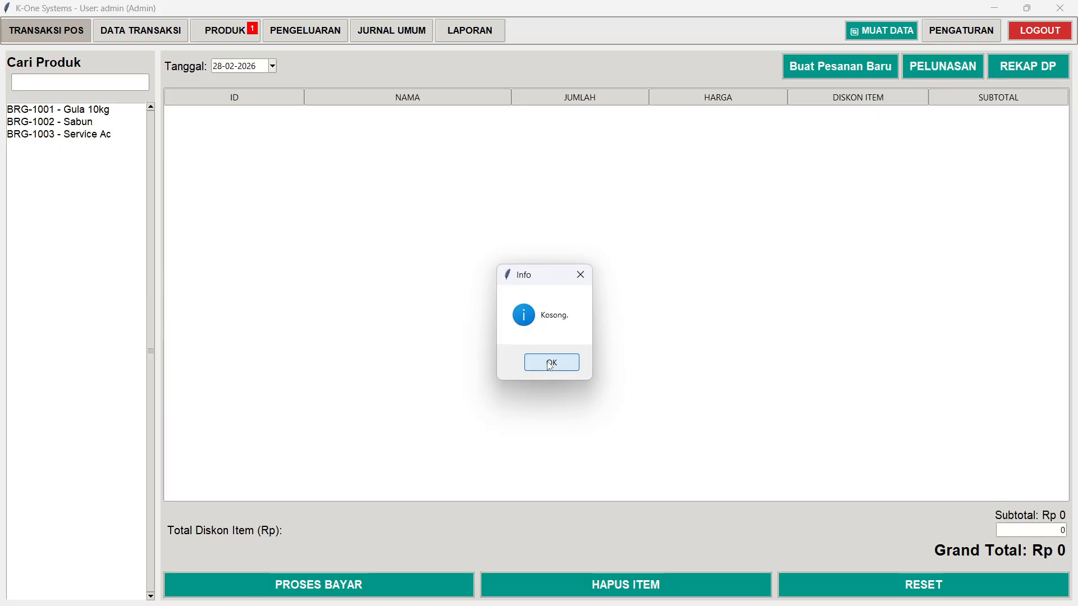
click(154, 29)
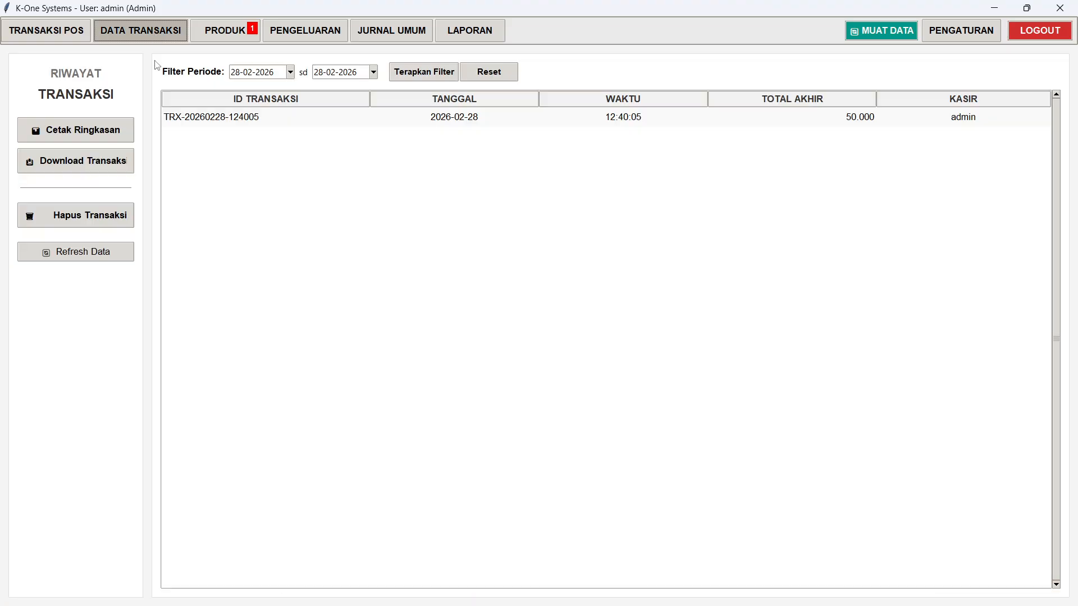
click(99, 254)
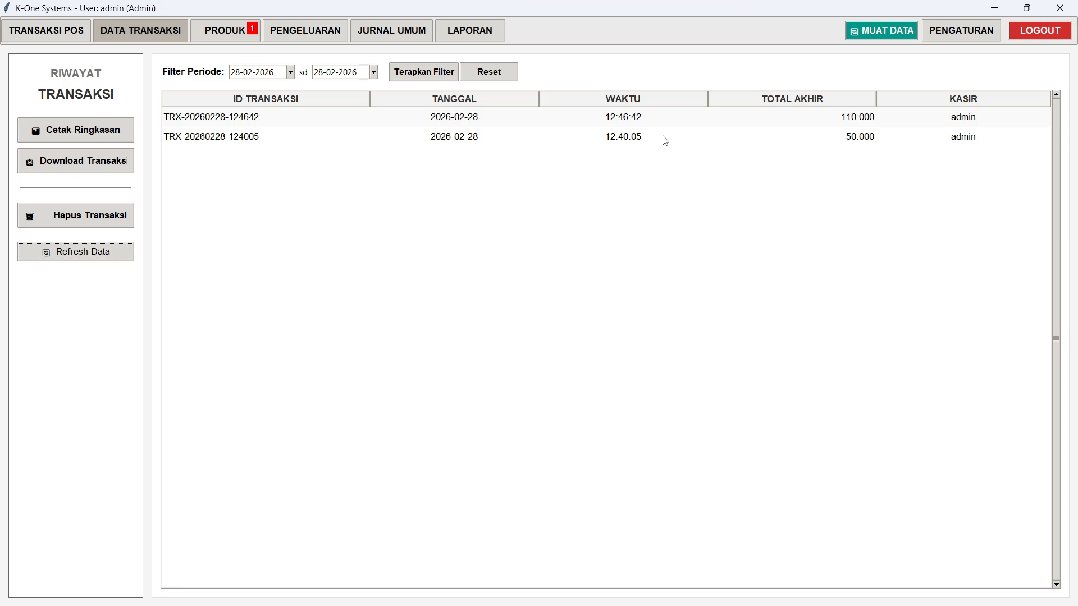
click(672, 121)
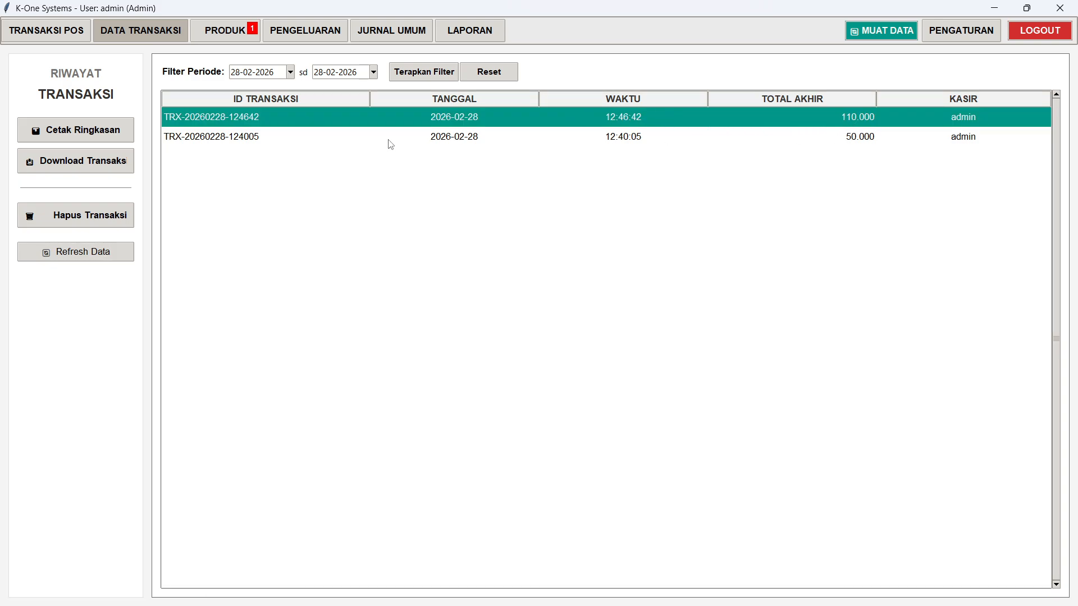
- Examine the settlement entries in Jurnal Umum, and refresh the Neraca for 28-02-2026 to check Pendapatan Diterima di Muka
click(406, 34)
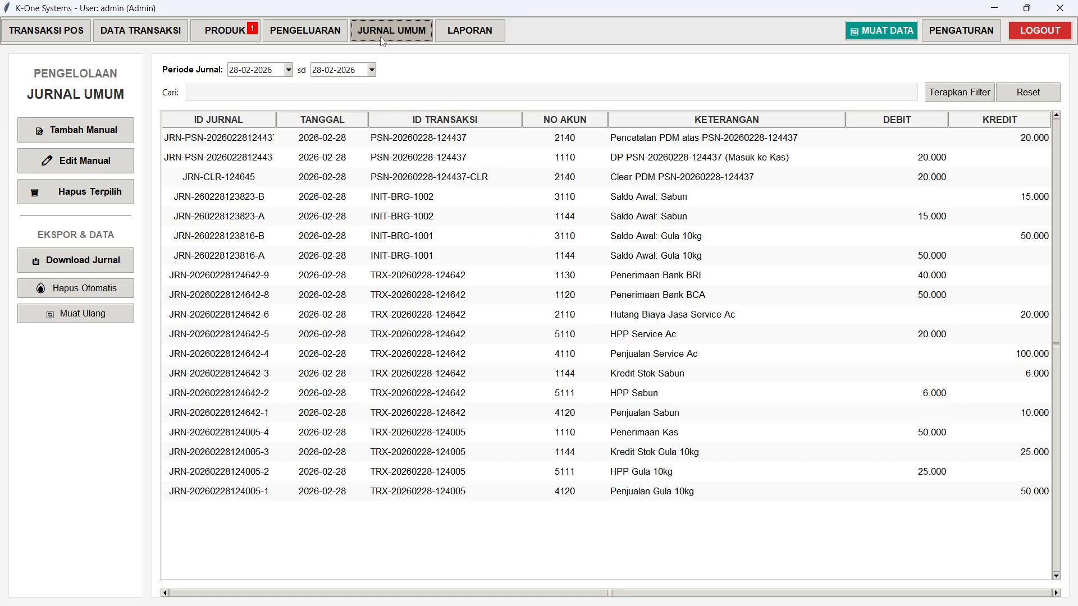
click(458, 36)
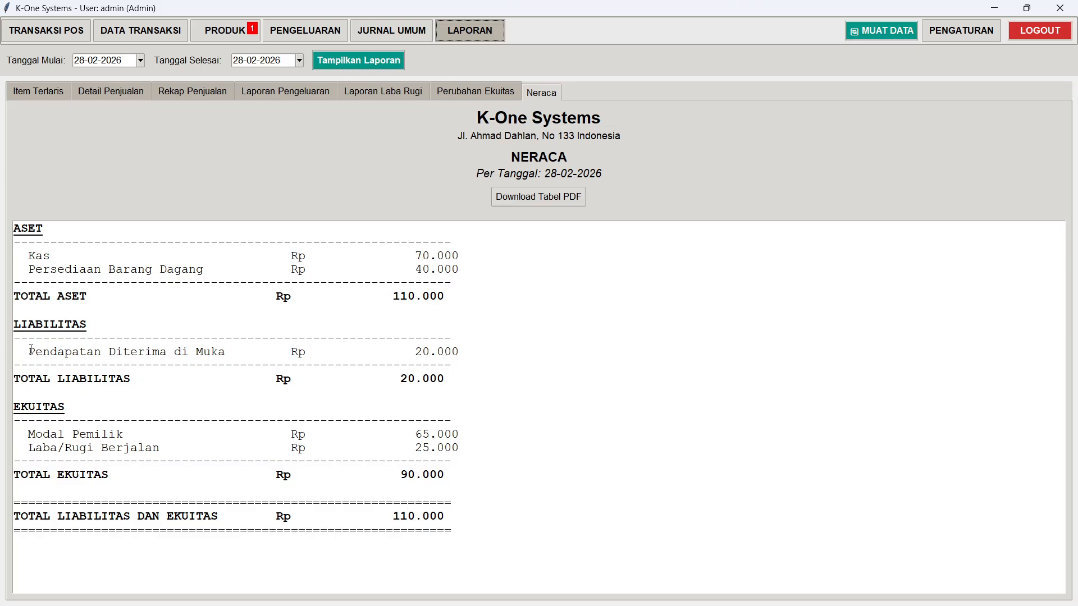
drag(30, 351, 226, 352)
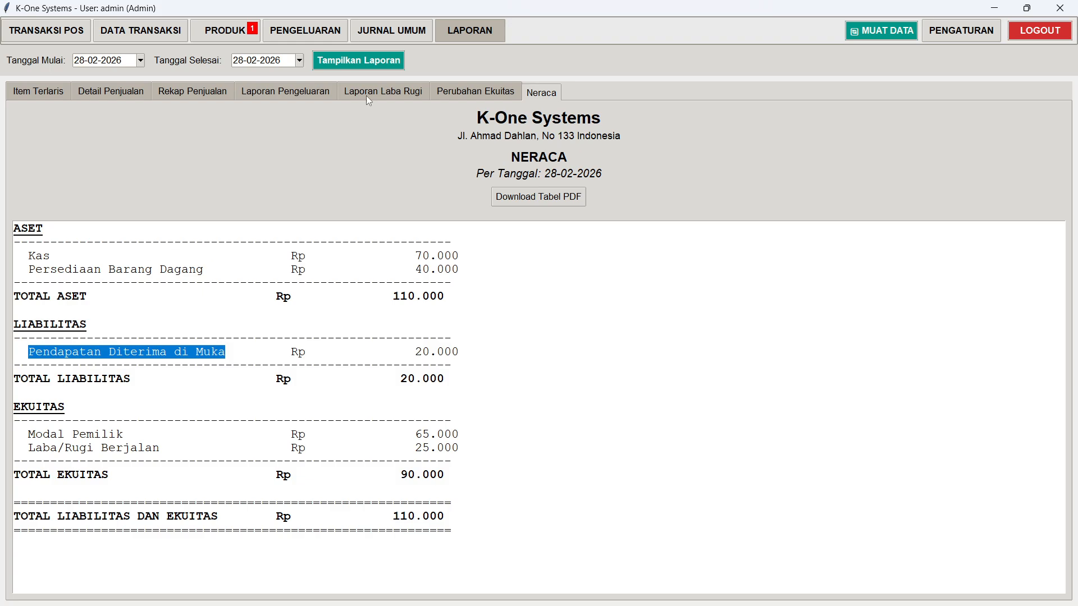
click(358, 60)
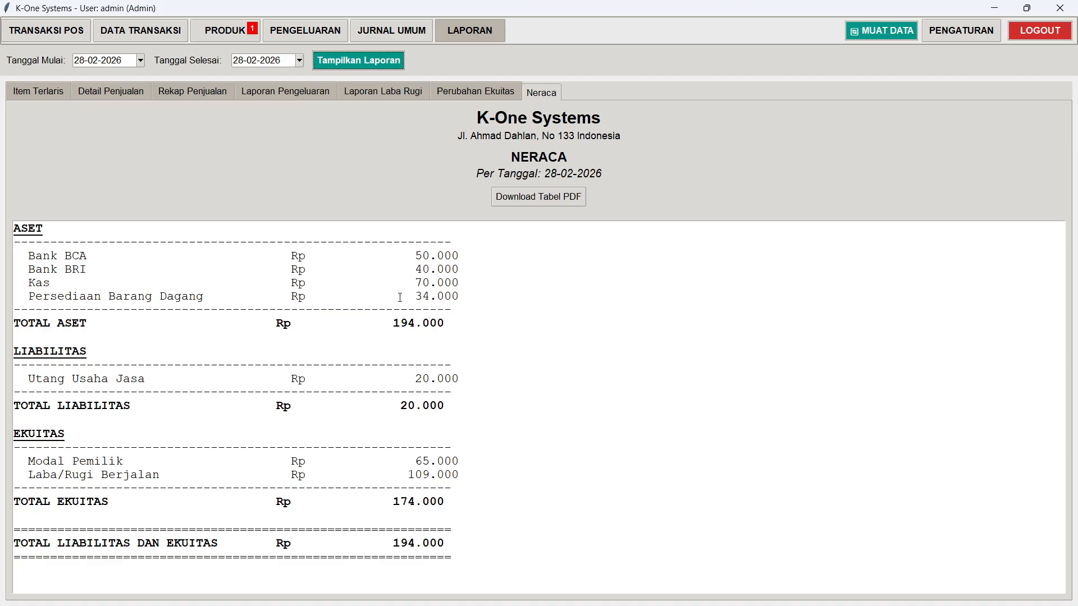
- Examine the Neraca's inventory, service payable and asset totals against the product list, and compare TOTAL ASET with TOTAL LIABILITAS DAN EKUITAS
drag(416, 297, 459, 297)
drag(393, 324, 450, 323)
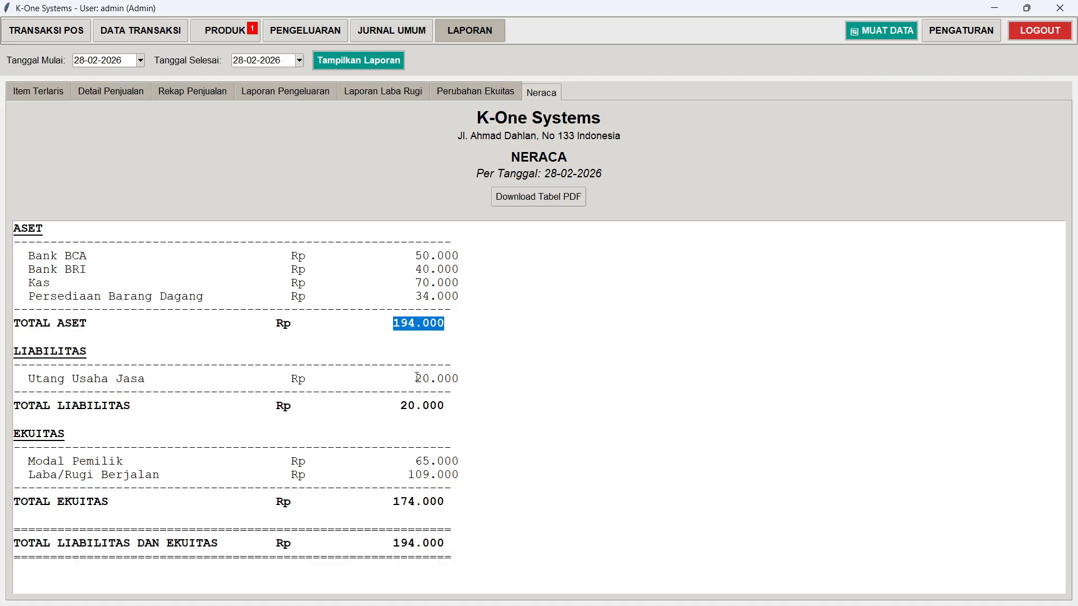
drag(417, 377, 467, 373)
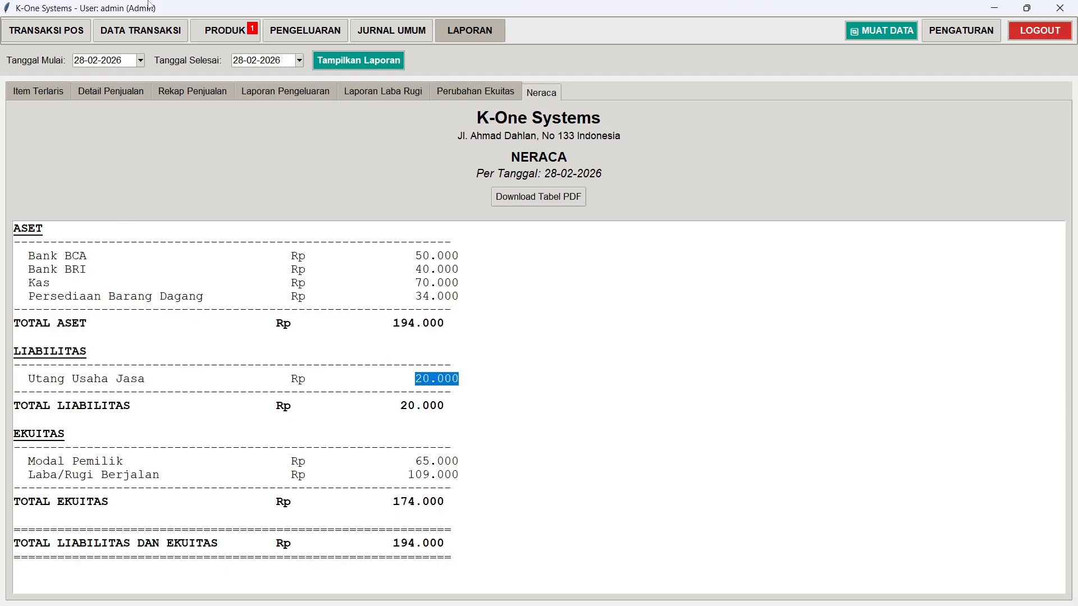
click(225, 32)
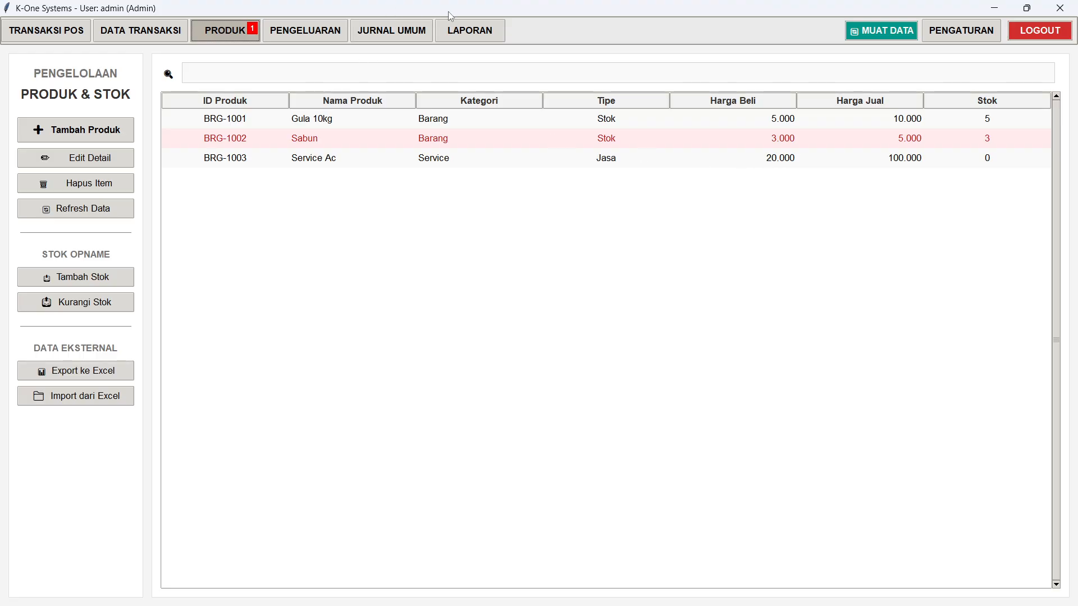
click(462, 33)
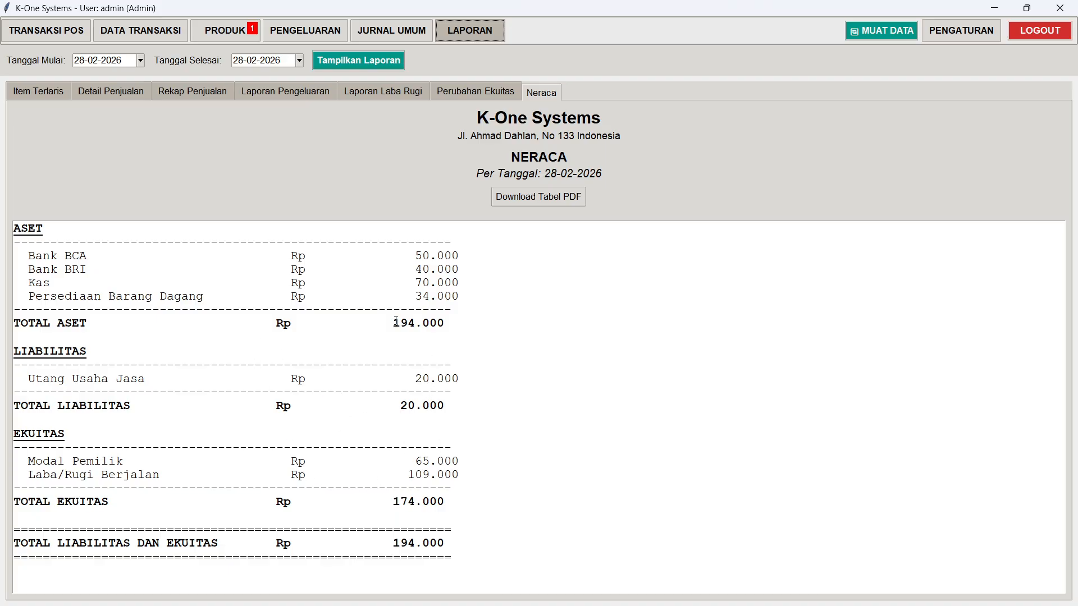
drag(393, 324, 465, 318)
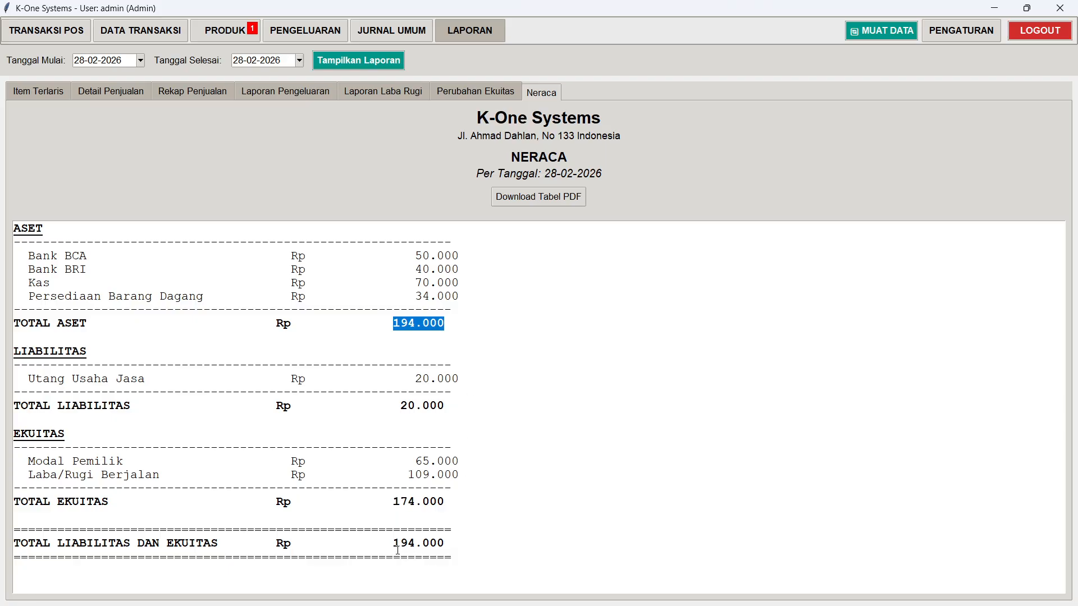
drag(393, 543, 454, 542)
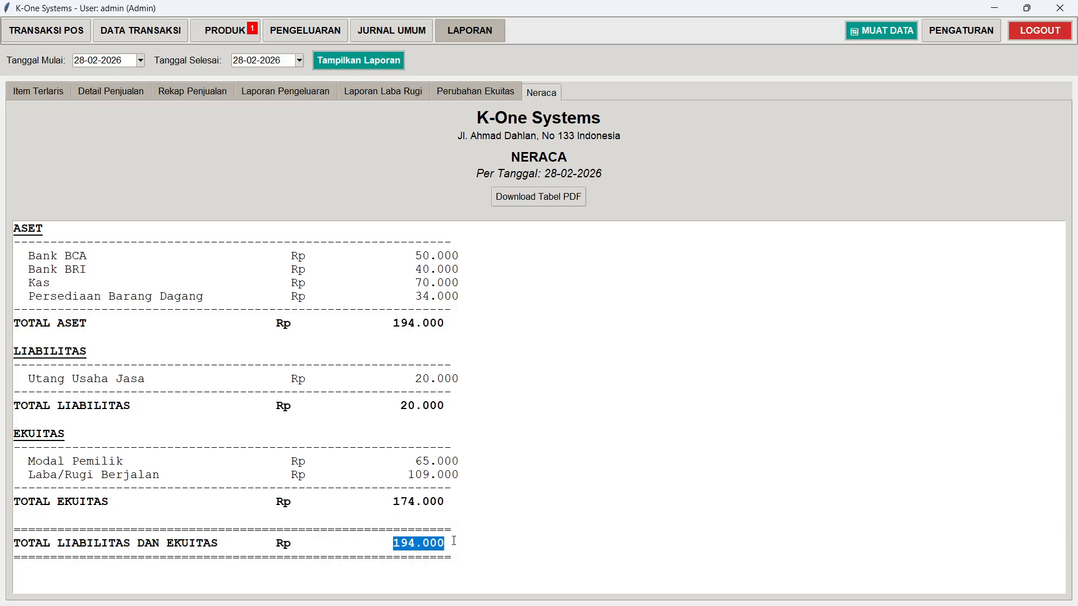
- Review the Laporan Laba Rugi for 28-02-2026, from TOTAL PENDAPATAN down to the cash, liability and equity notes
click(405, 91)
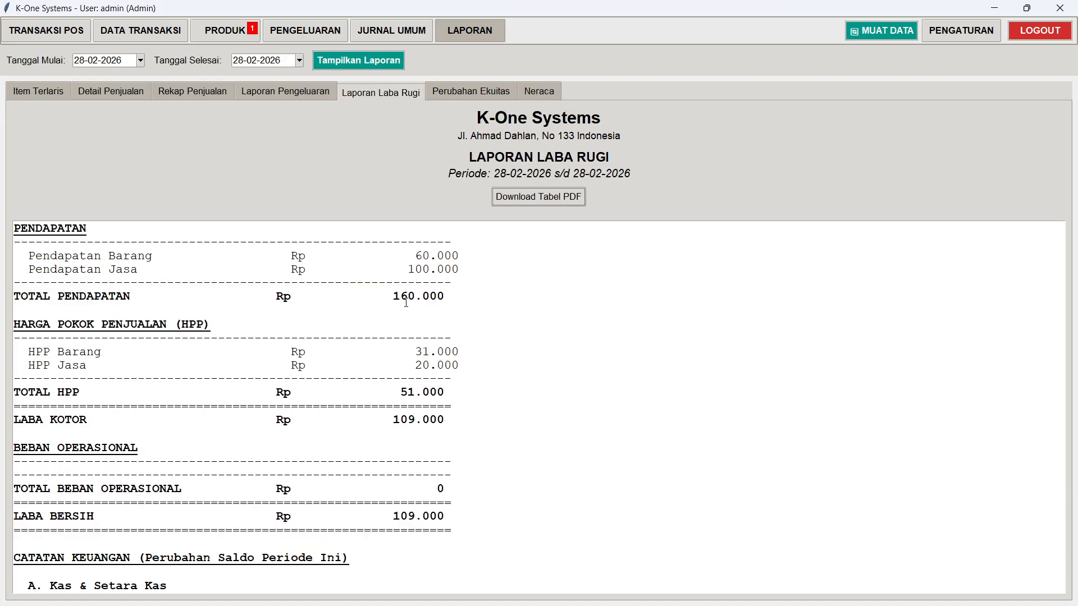
drag(395, 298, 447, 296)
scroll(460, 411, down, 5)
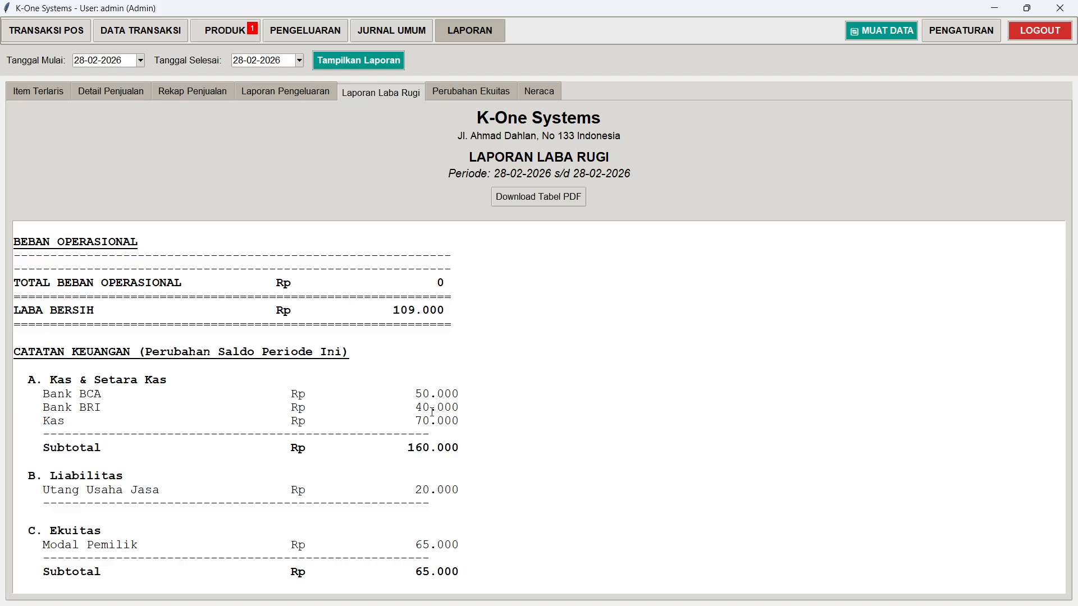
scroll(427, 419, up, 3)
scroll(473, 392, up, 1)
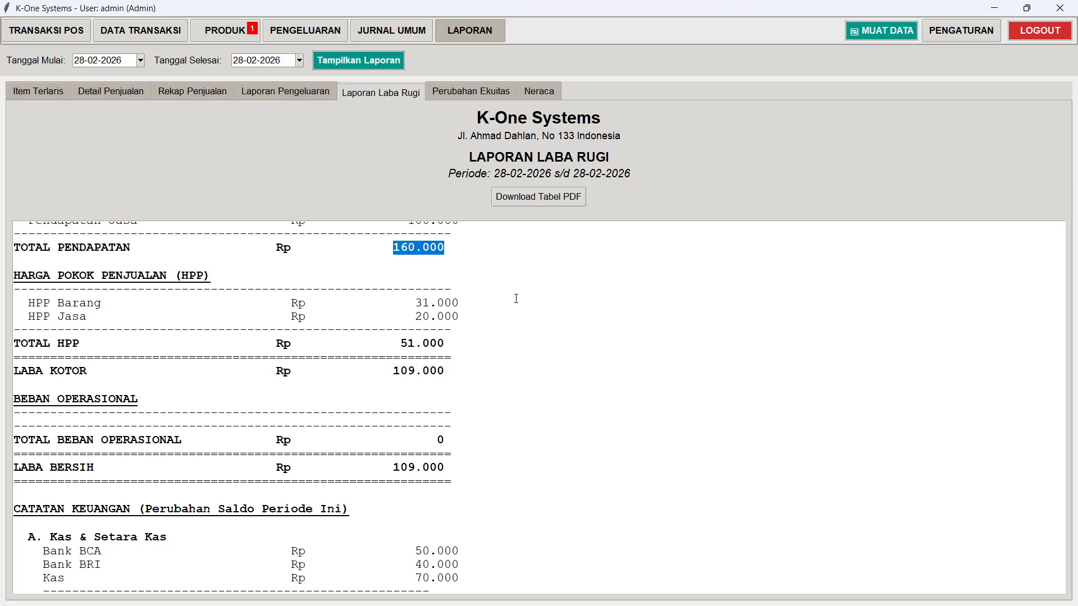
scroll(529, 271, up, 1)
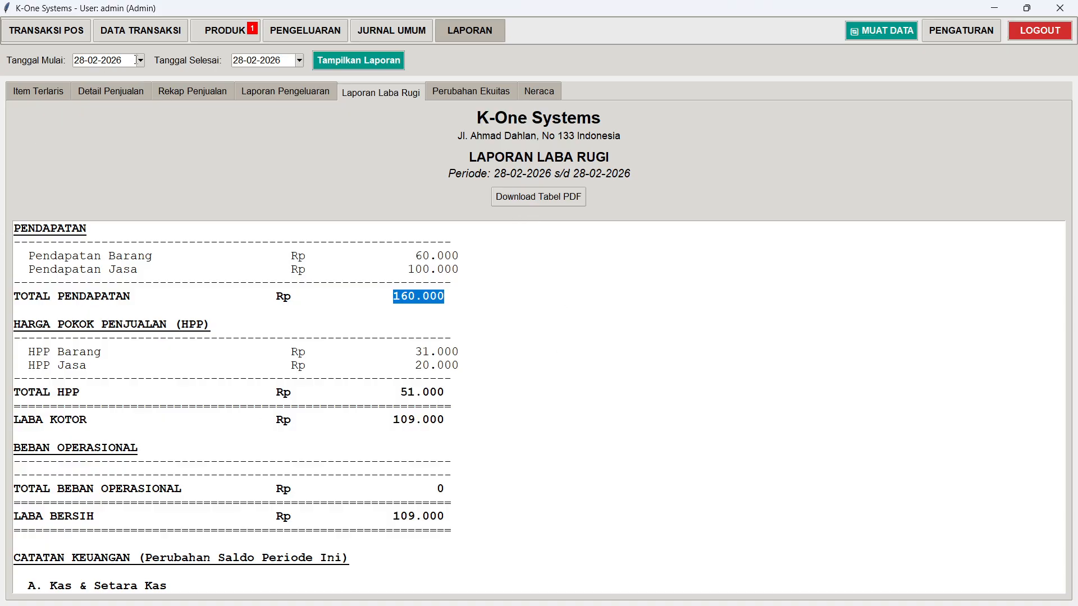
- Regenerate the Laporan Laba Rugi for the period 01-02-2026 to 28-02-2026 and look through its sections
click(140, 62)
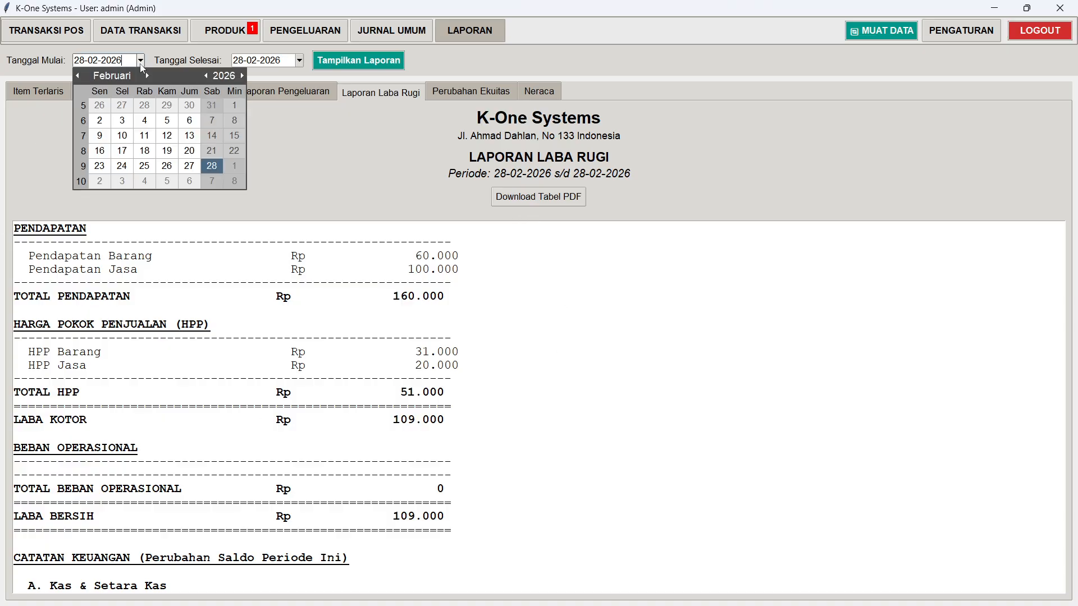
click(234, 105)
click(363, 61)
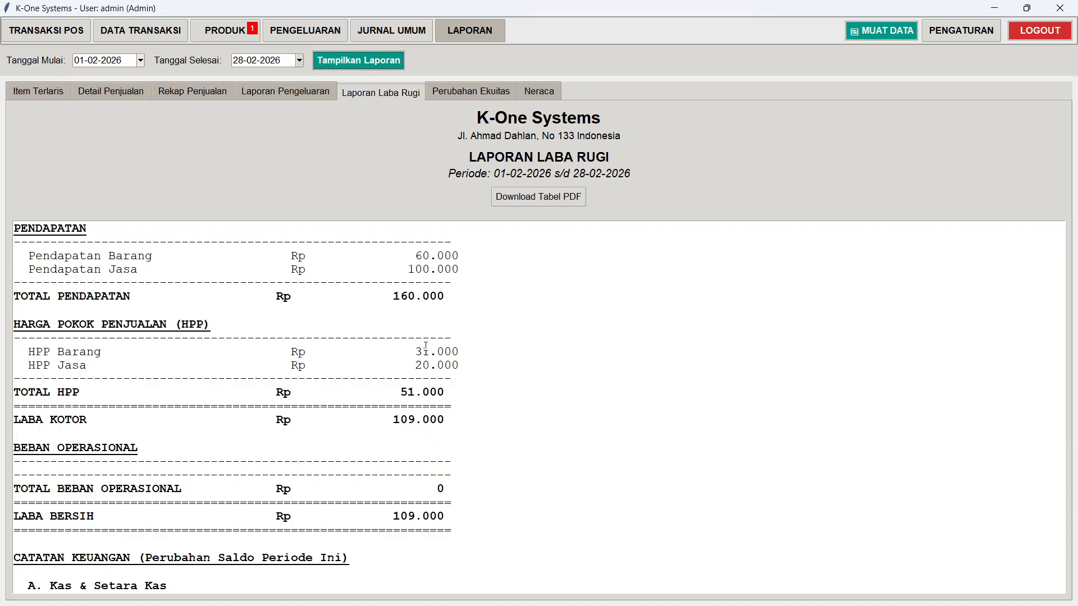
scroll(443, 408, down, 4)
scroll(444, 408, up, 2)
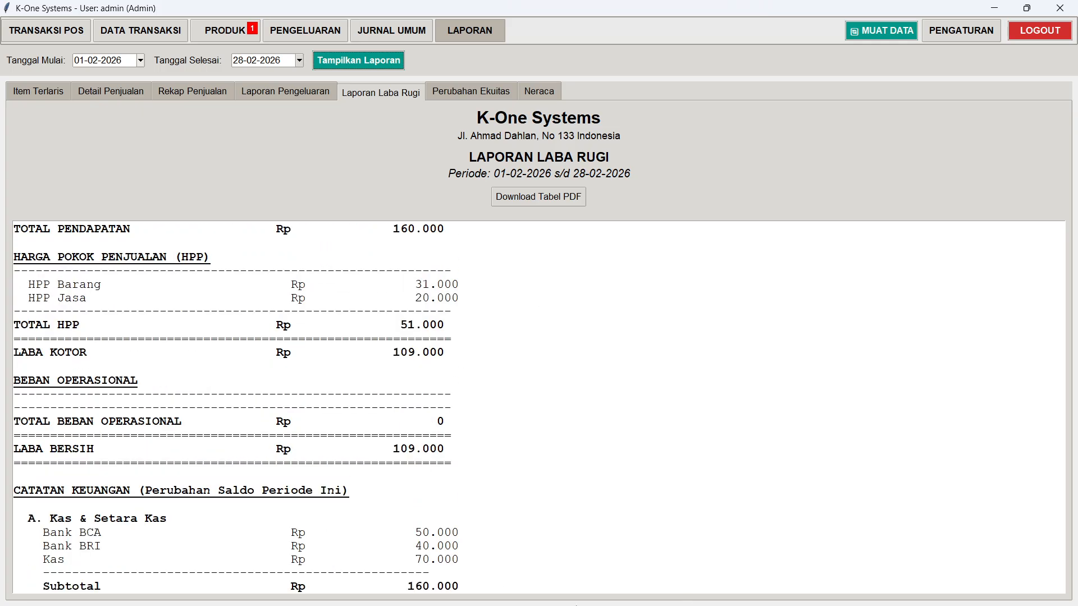
- Export the Laporan Laba Rugi as the PDF Laporan_Laba_Rugi_01-02-2026_sd_28-02-2026 in the Downloads folder
click(554, 198)
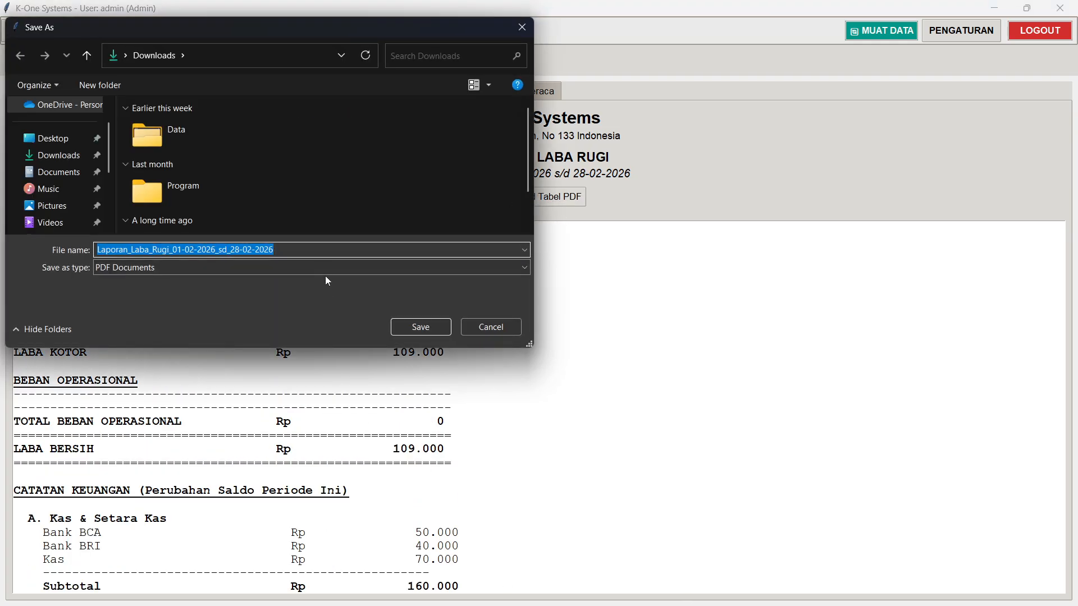
click(417, 323)
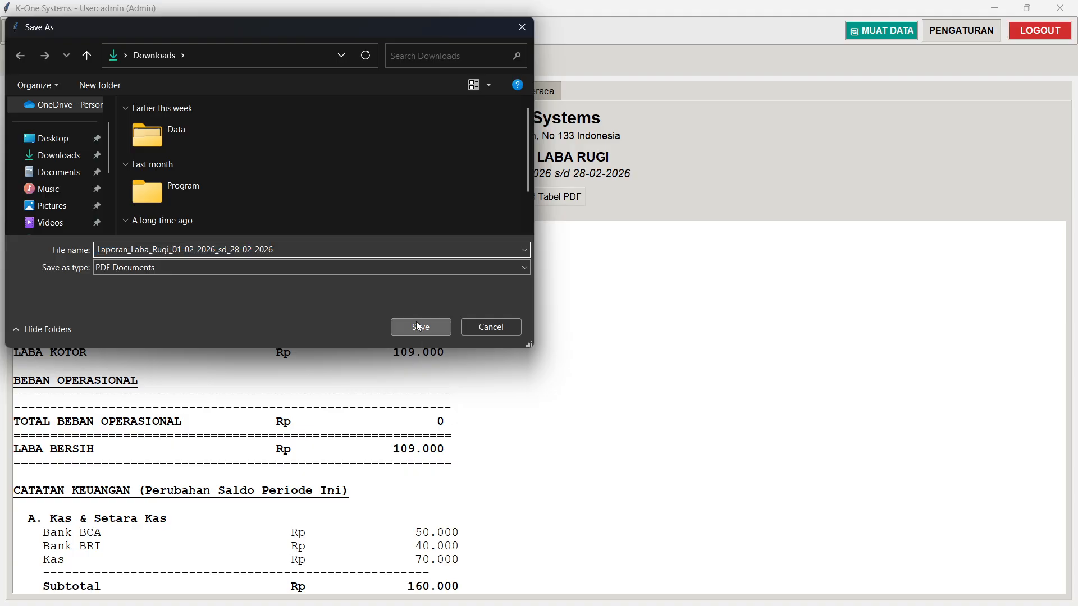
click(600, 364)
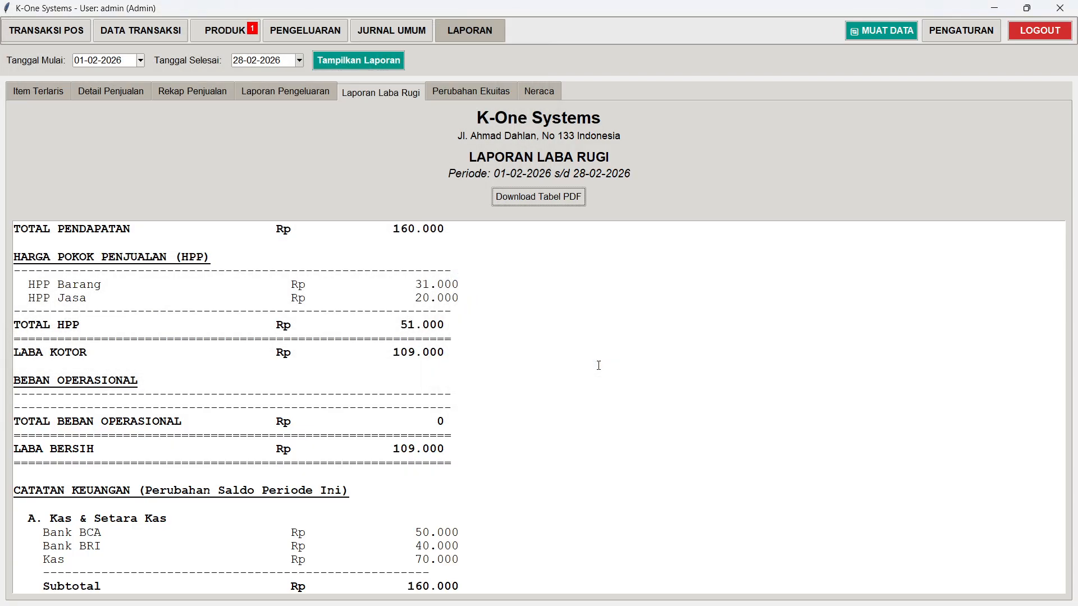
- Switch to File Explorer and open Laporan_Laba_Rugi_01-02-2026_sd_28-02-2026 from the Downloads folder
mouse_move(304, 605)
key(super+e)
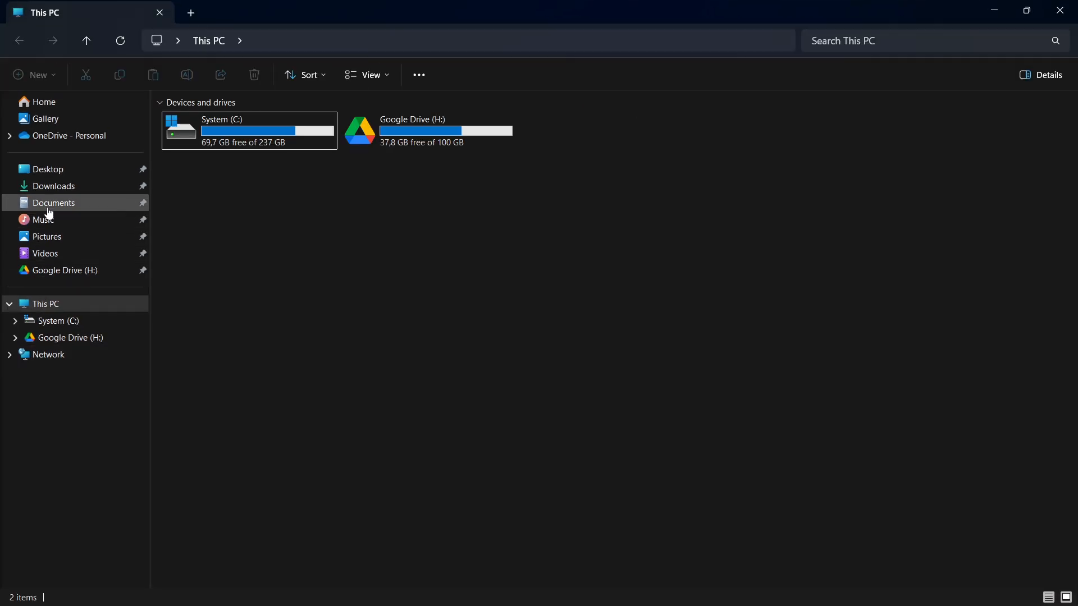
click(43, 205)
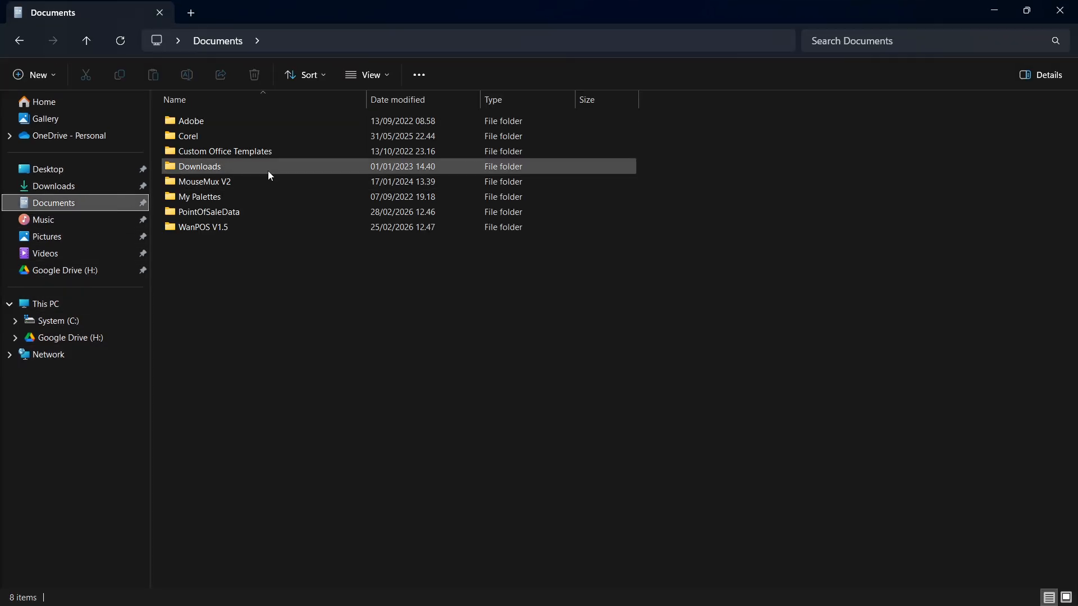
click(53, 190)
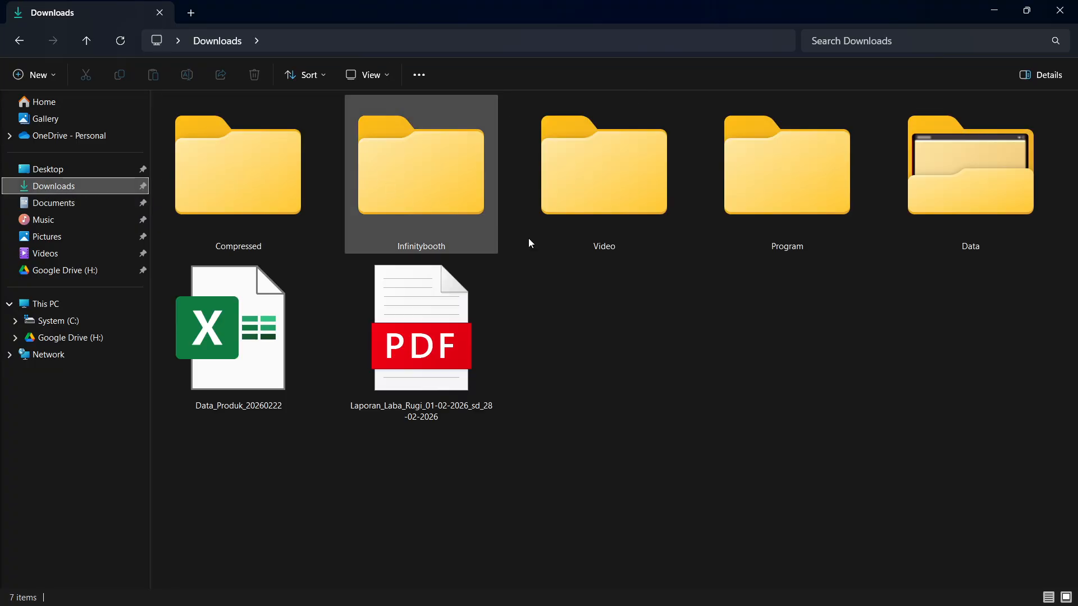
double_click(421, 358)
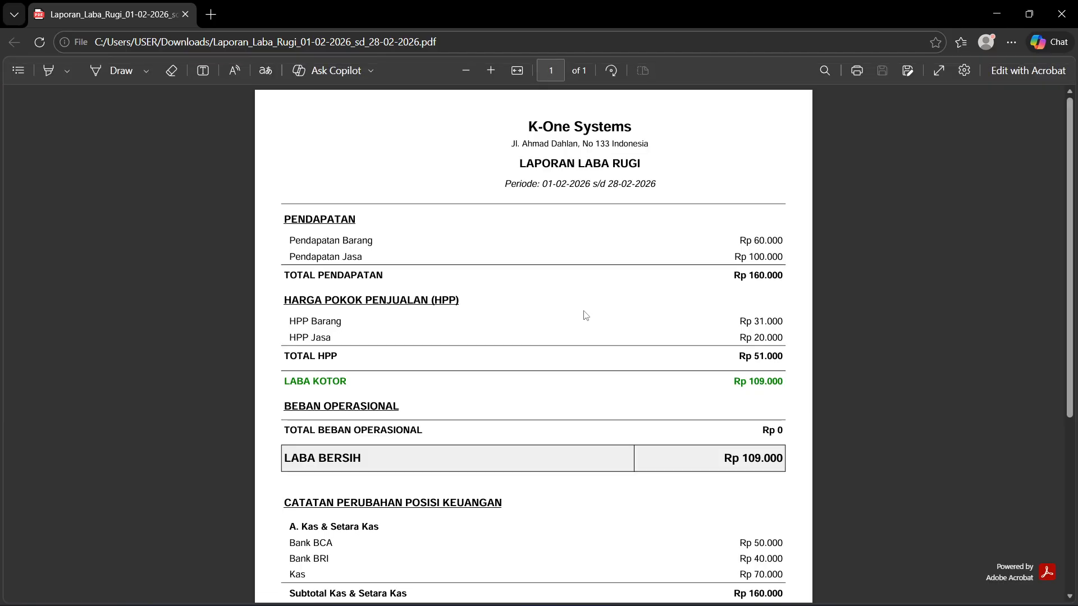
- Read through the exported profit and loss PDF, from PENDAPATAN to the cash subtotal and the page footer
scroll(584, 313, down, 2)
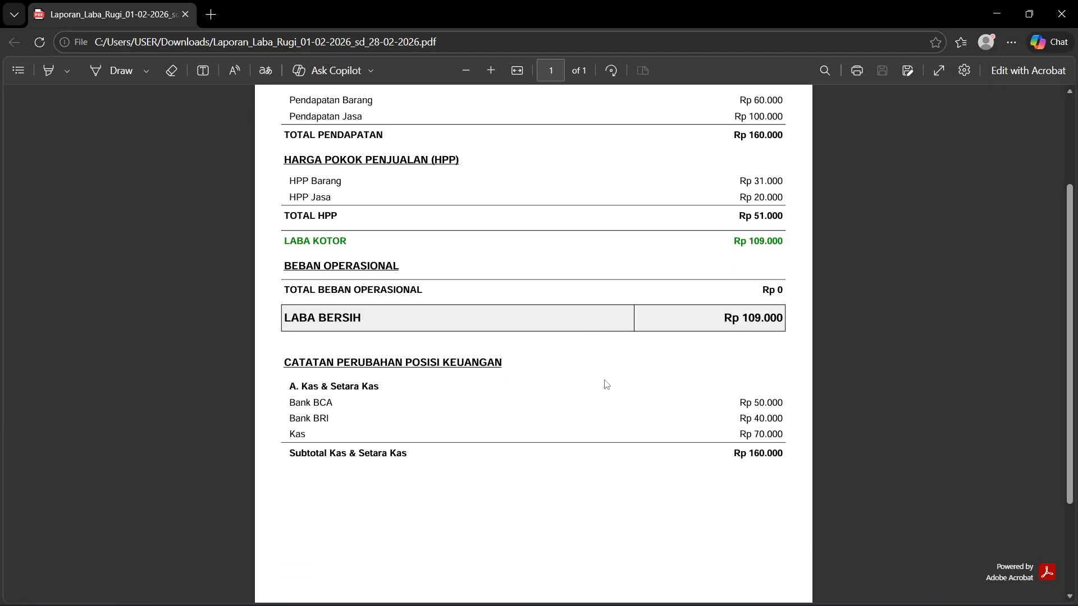
scroll(599, 380, up, 1)
scroll(599, 382, down, 1)
scroll(599, 381, up, 2)
scroll(759, 337, down, 1)
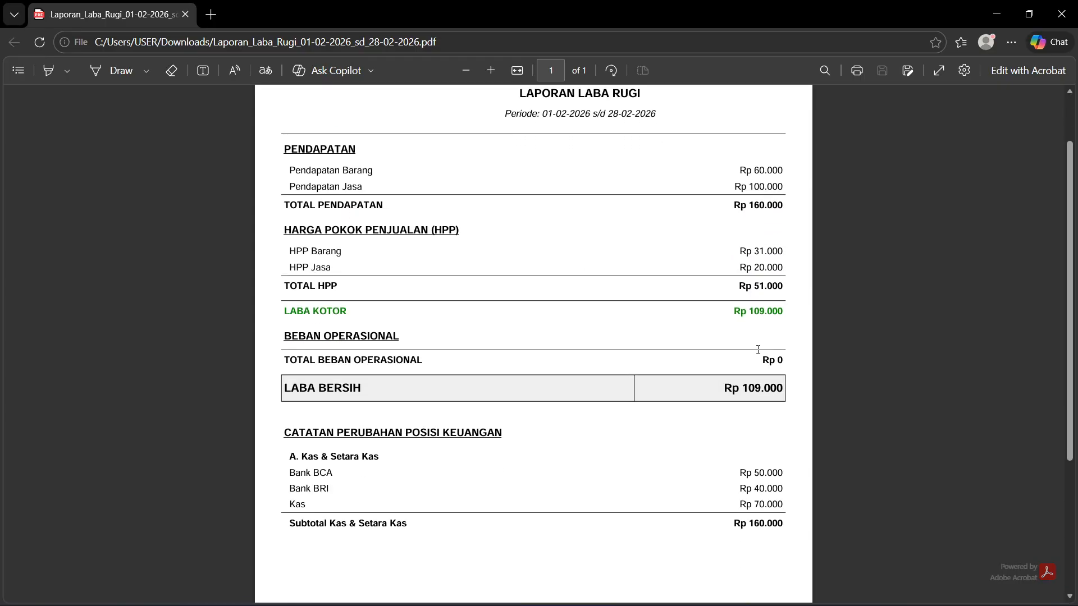
scroll(668, 477, down, 2)
scroll(669, 480, down, 1)
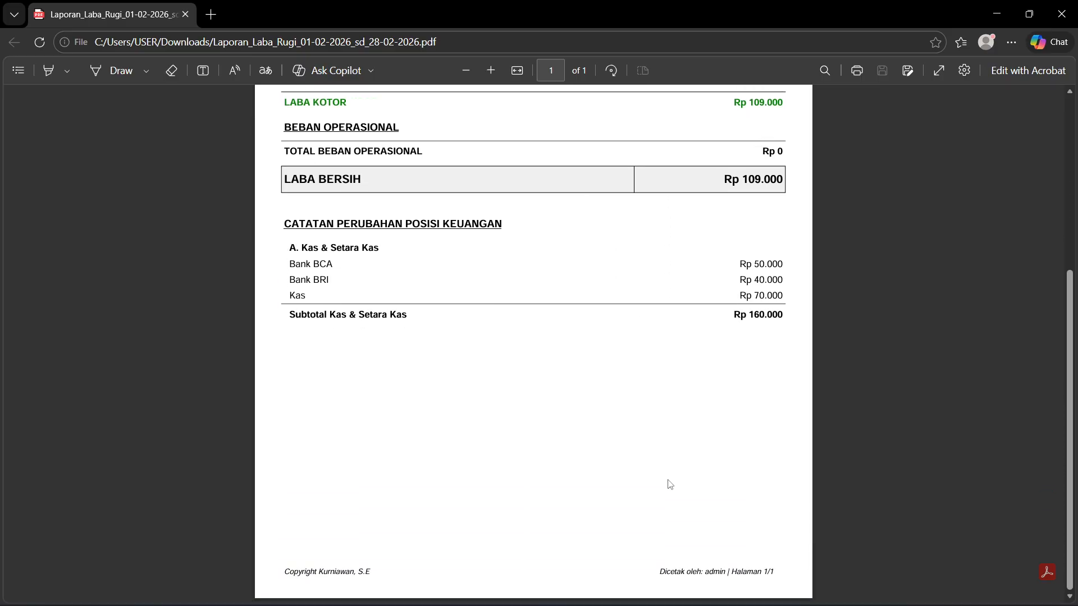
scroll(669, 481, up, 4)
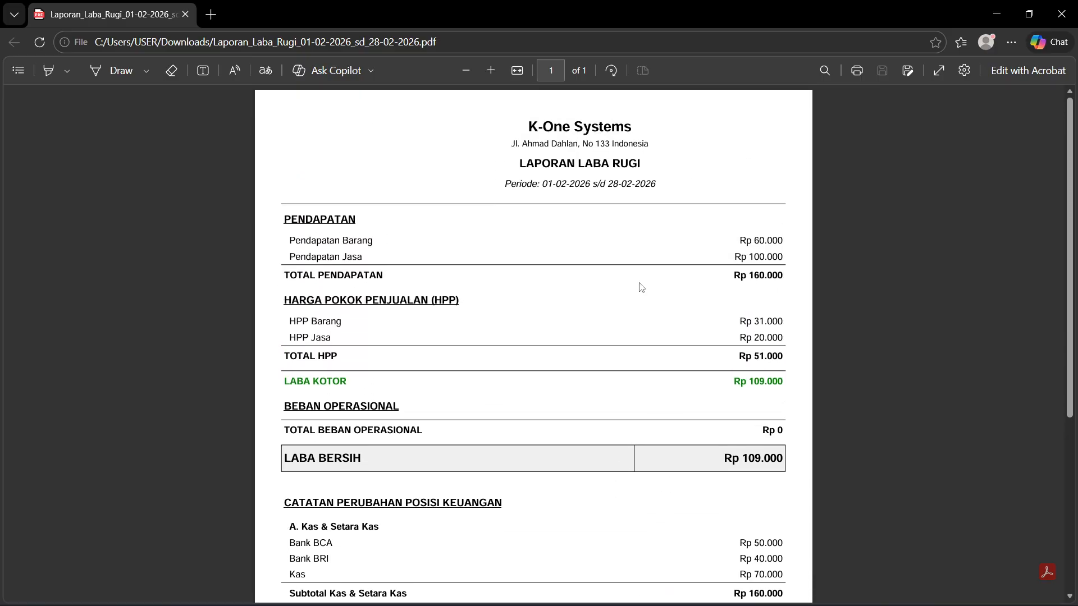
- Switch back to K-One Systems and view the Rekap Penjualan report for 01-02-2026 to 28-02-2026
mouse_move(611, 599)
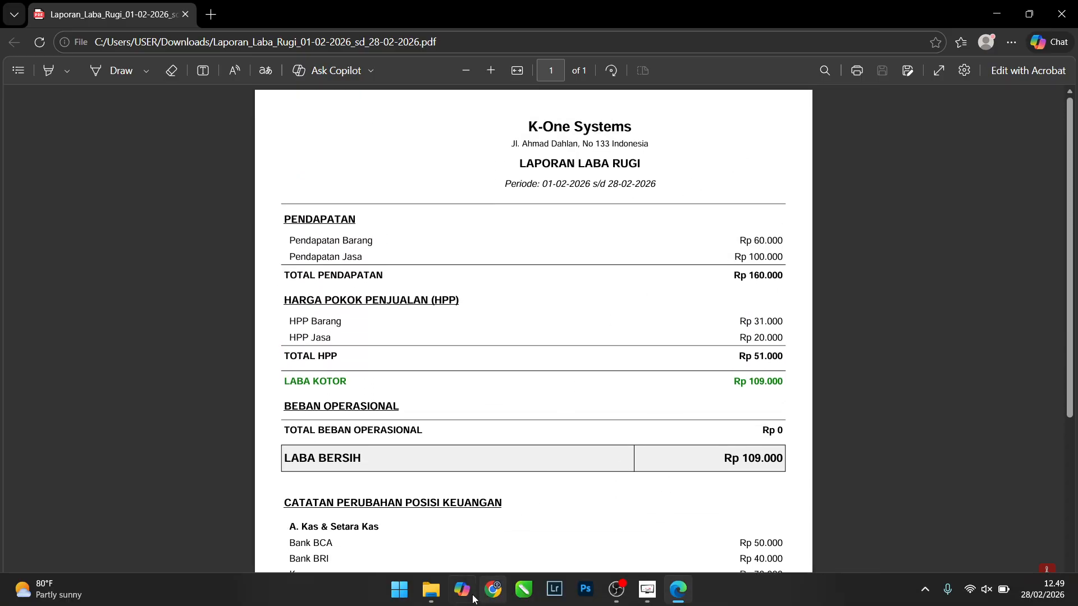
click(647, 594)
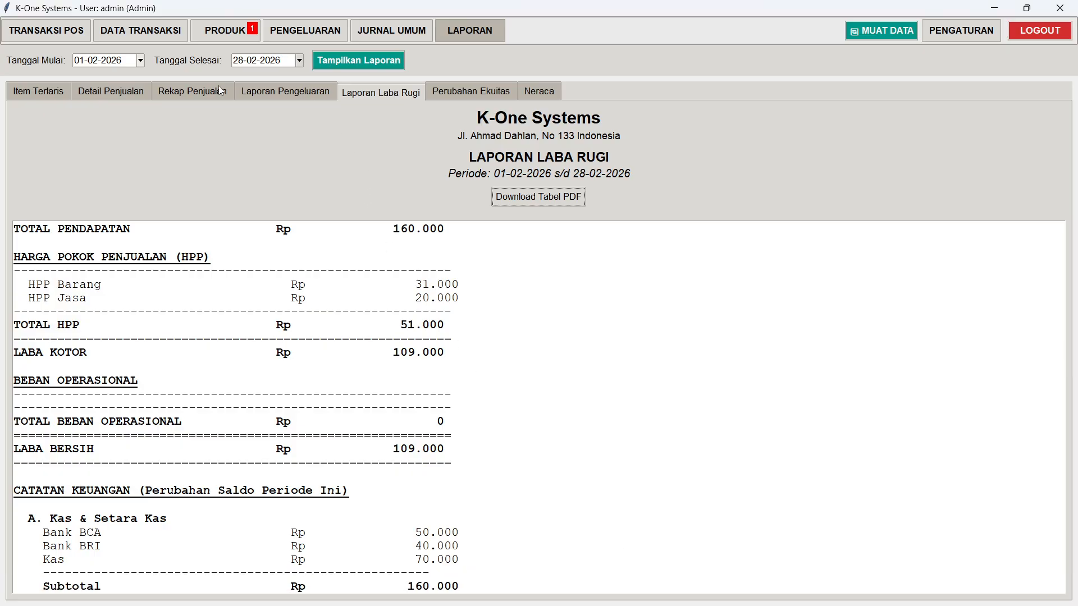
click(201, 93)
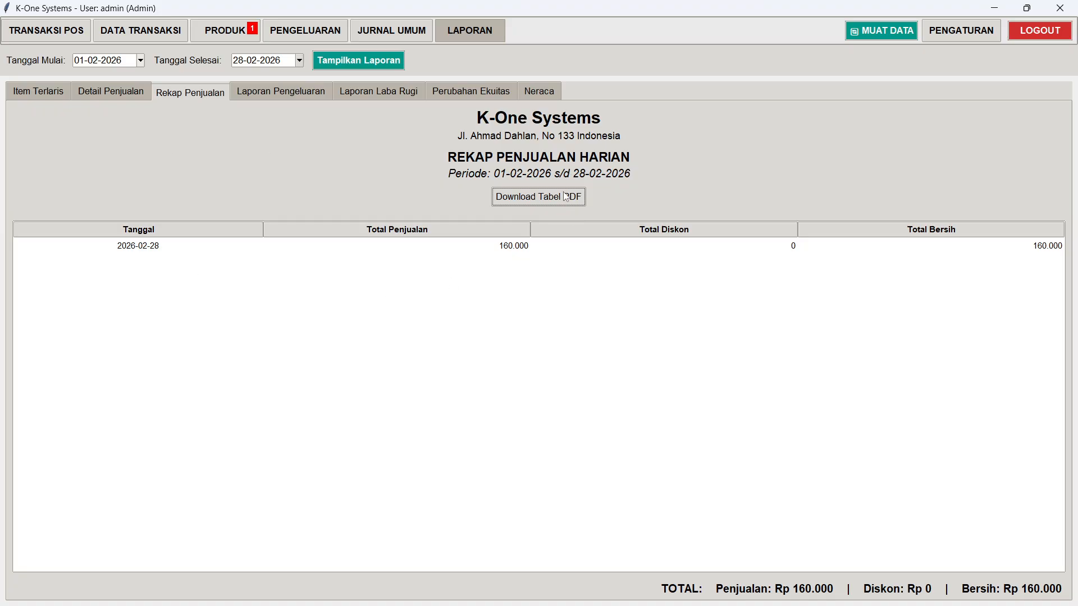
- Examine the Detail Penjualan report, checking the settled order's down payment, Bank BCA and Bank BRI payments and grand total
click(107, 95)
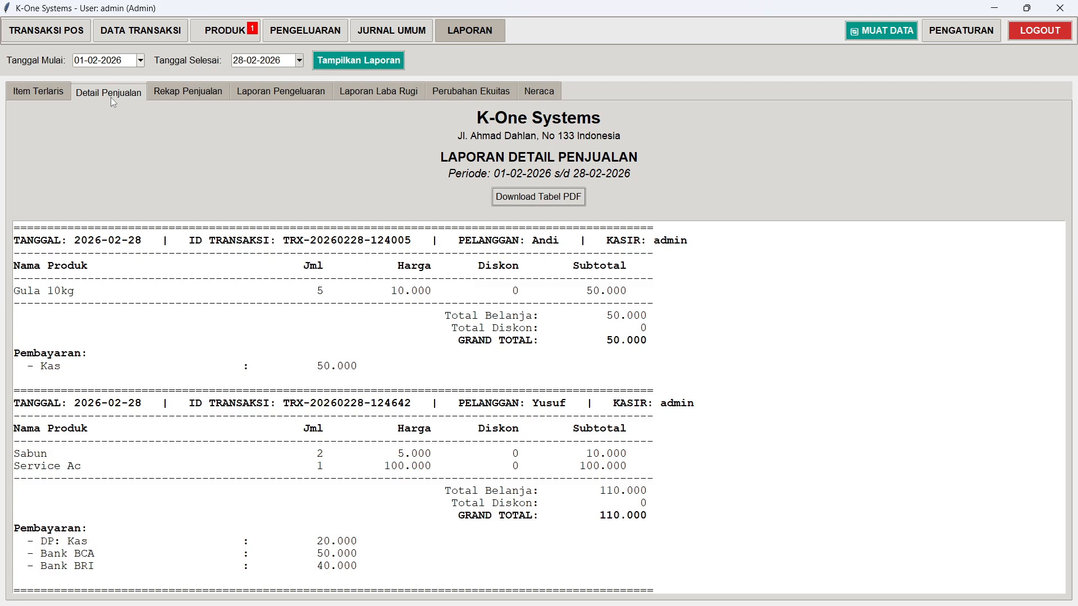
scroll(245, 302, down, 4)
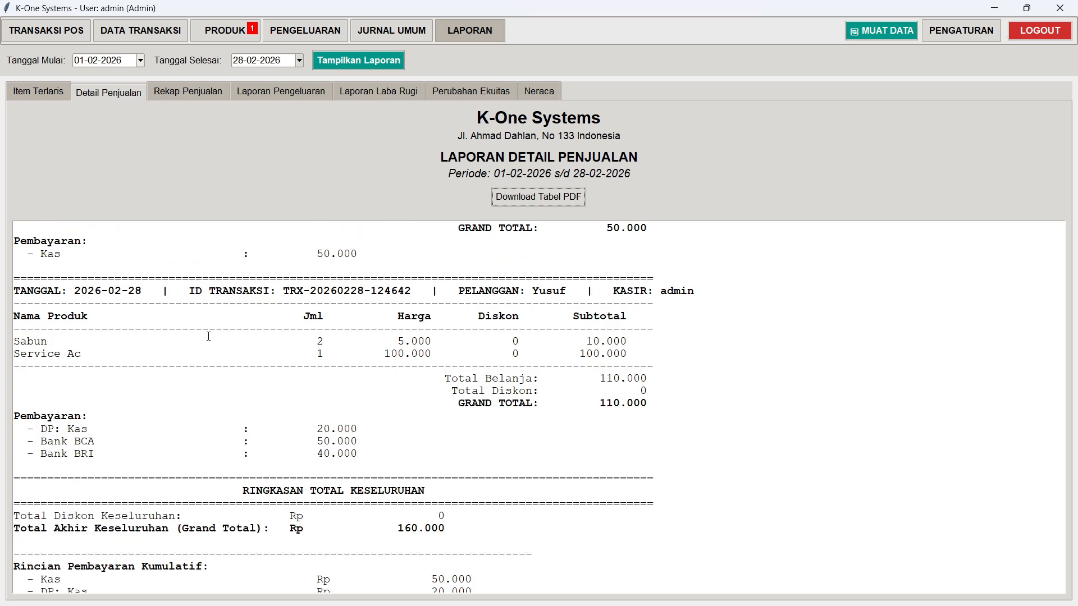
scroll(97, 326, up, 1)
scroll(95, 438, down, 1)
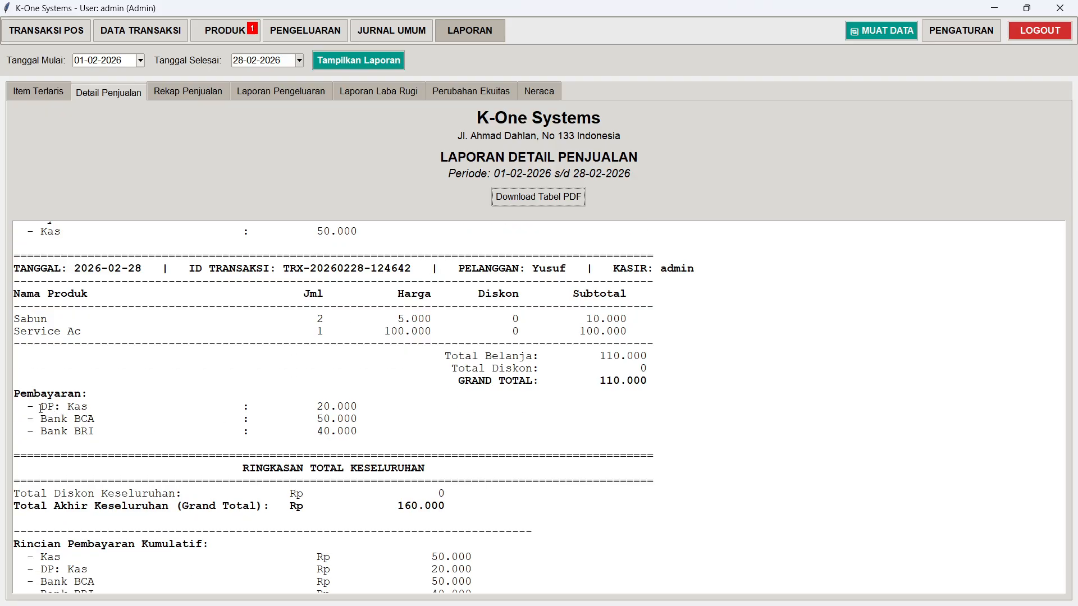
drag(41, 407, 103, 406)
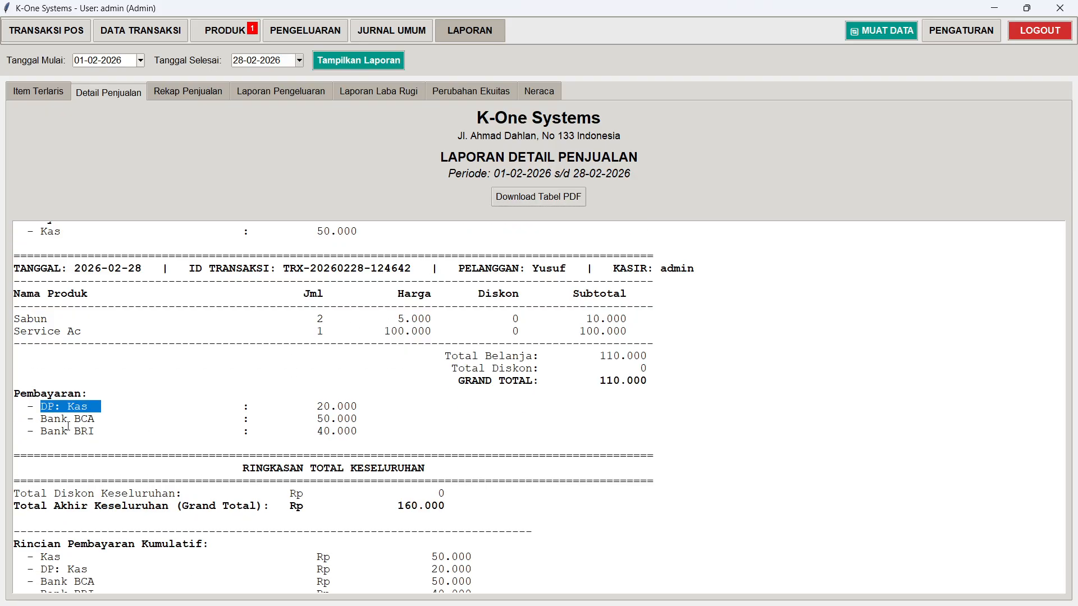
drag(38, 420, 99, 431)
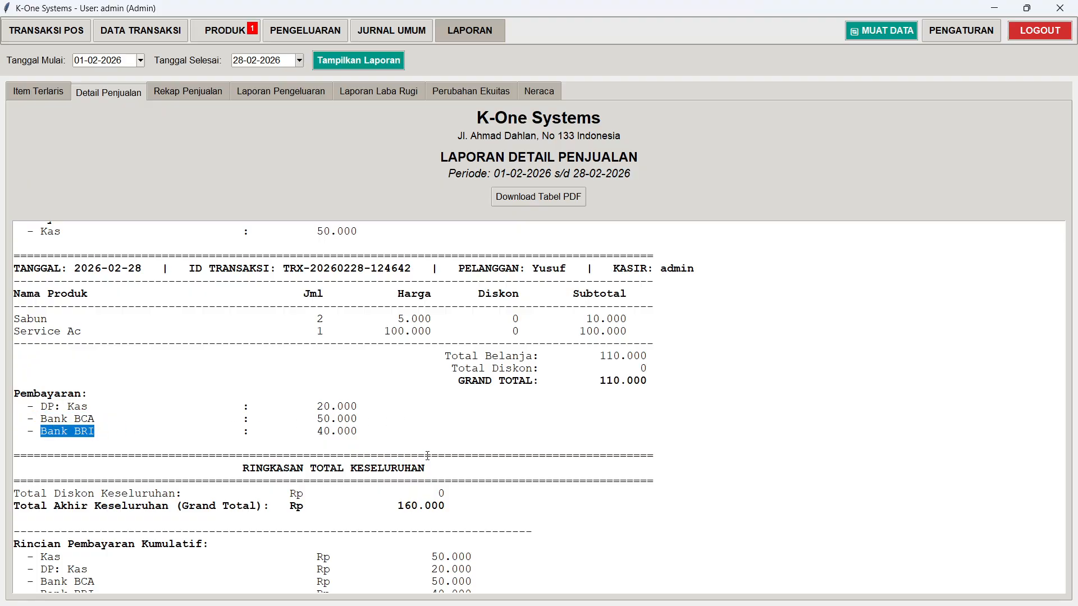
scroll(429, 481, down, 1)
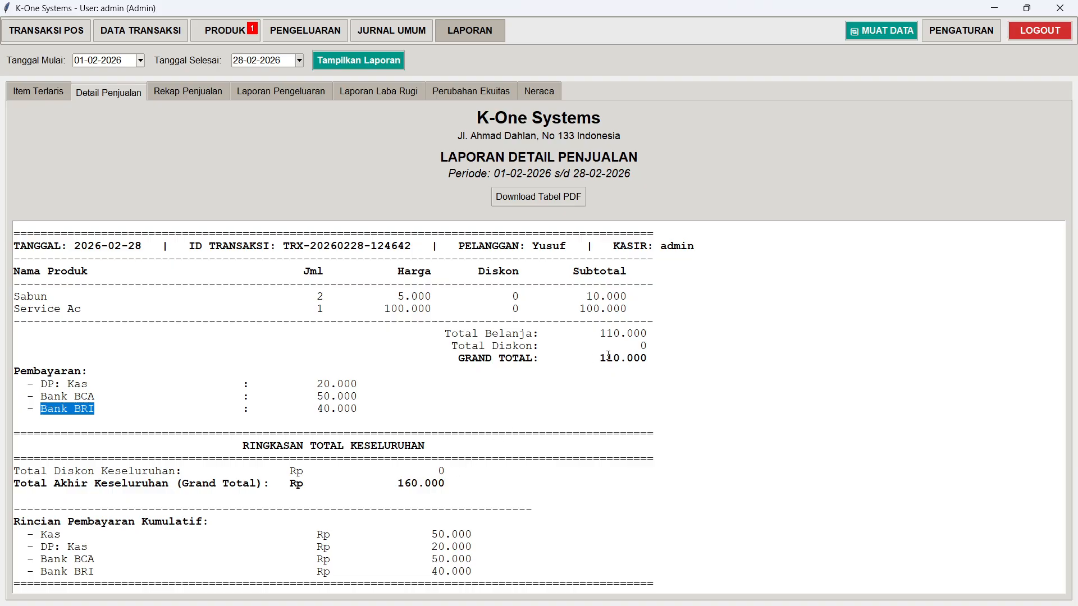
drag(606, 358, 649, 359)
scroll(408, 452, up, 3)
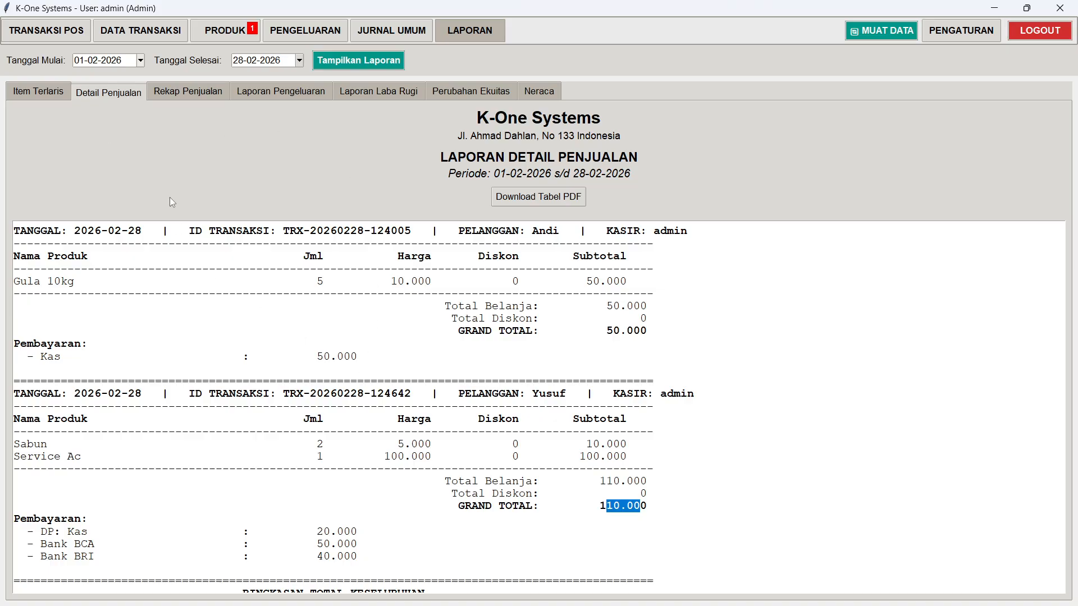
- Look over the product list, the transaction history and the POS page, ending on the Pengeluaran page
click(231, 36)
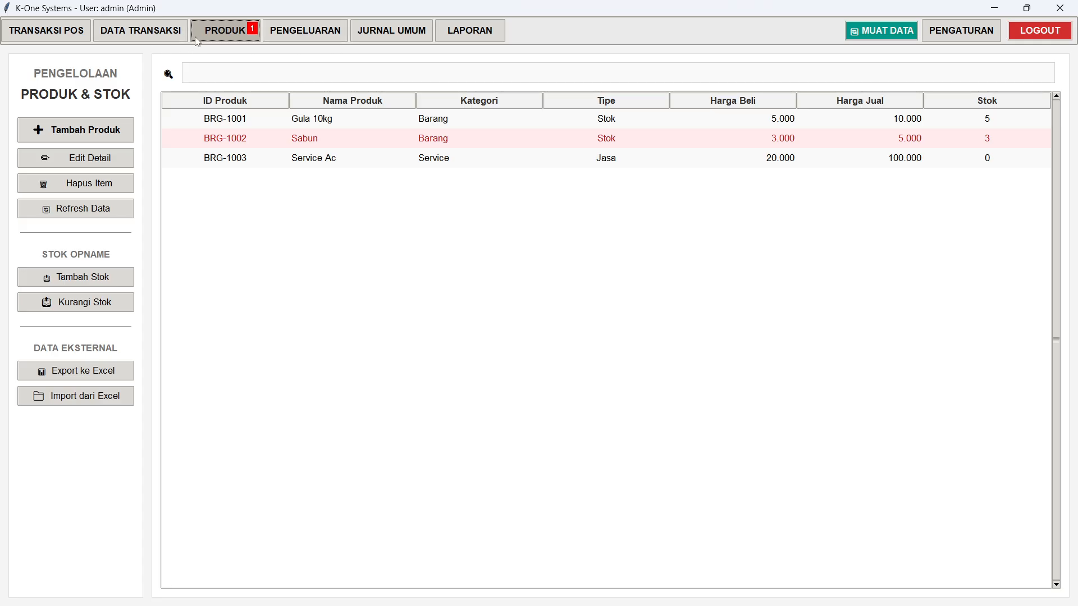
click(142, 35)
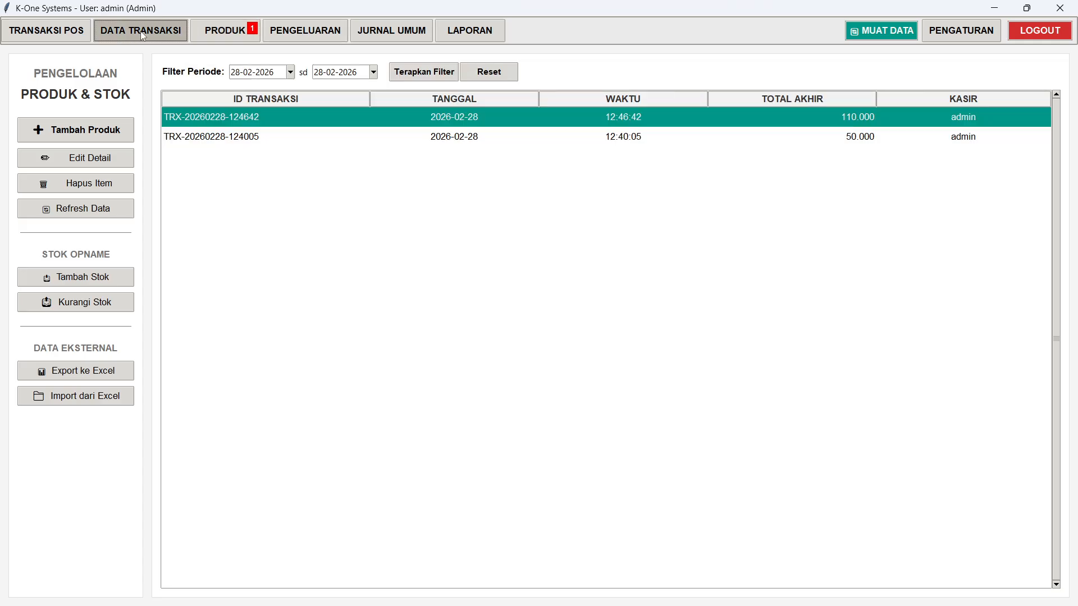
click(40, 34)
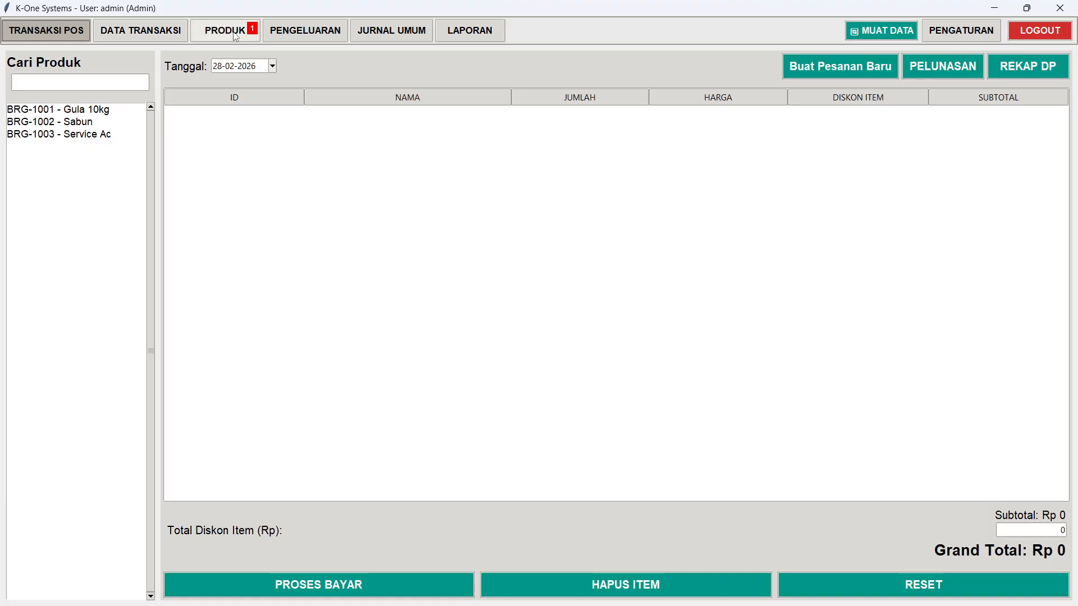
click(281, 42)
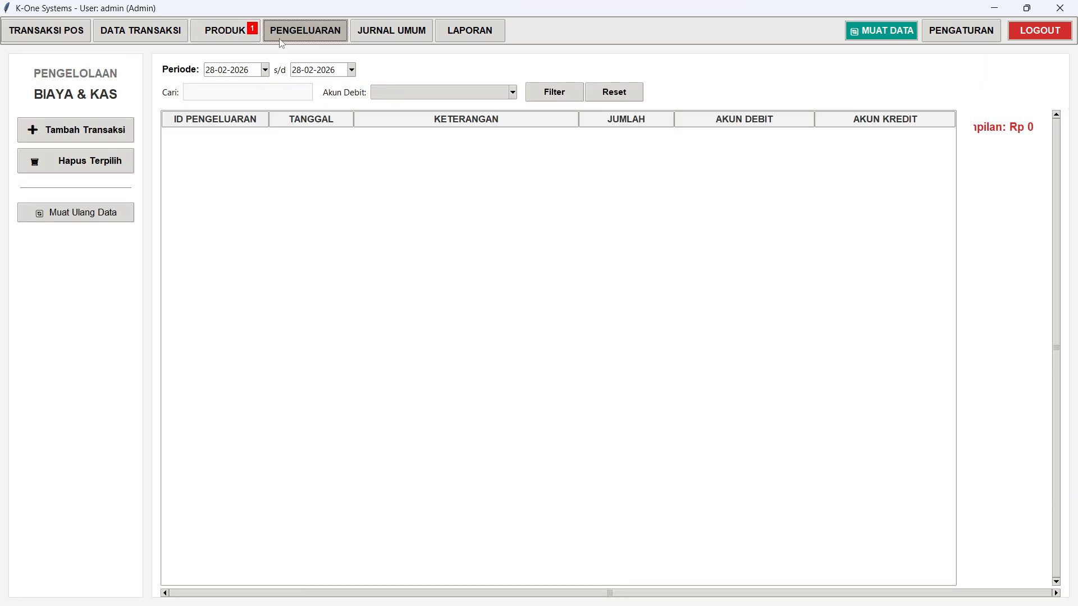